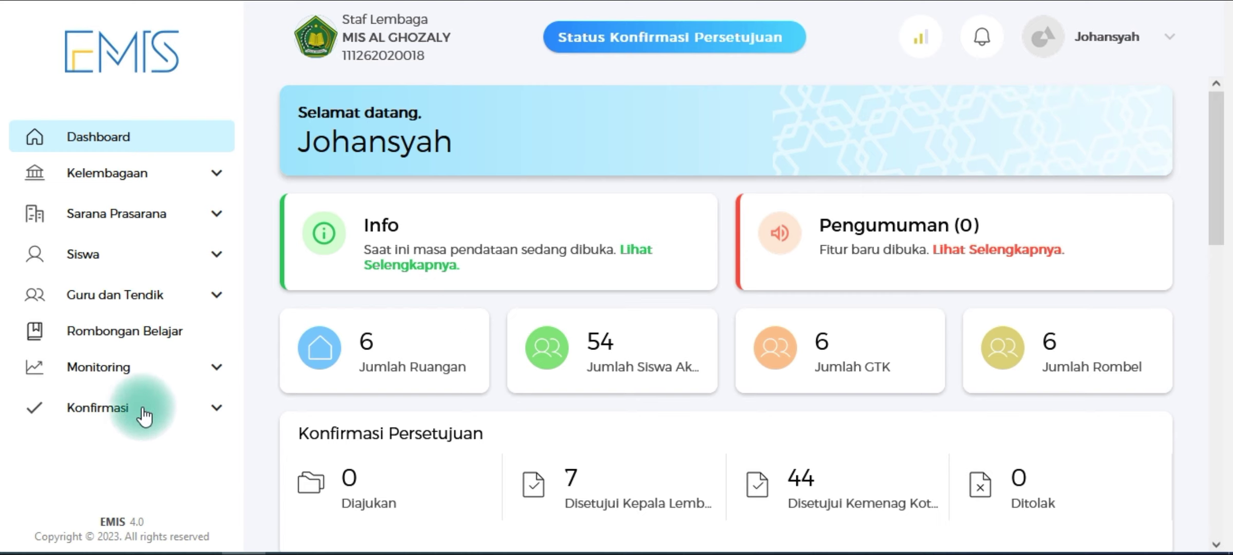
Step: Open the Kelembagaan confirmation page from the Konfirmasi section
{"action": "left_click", "coordinate": [98, 409]}
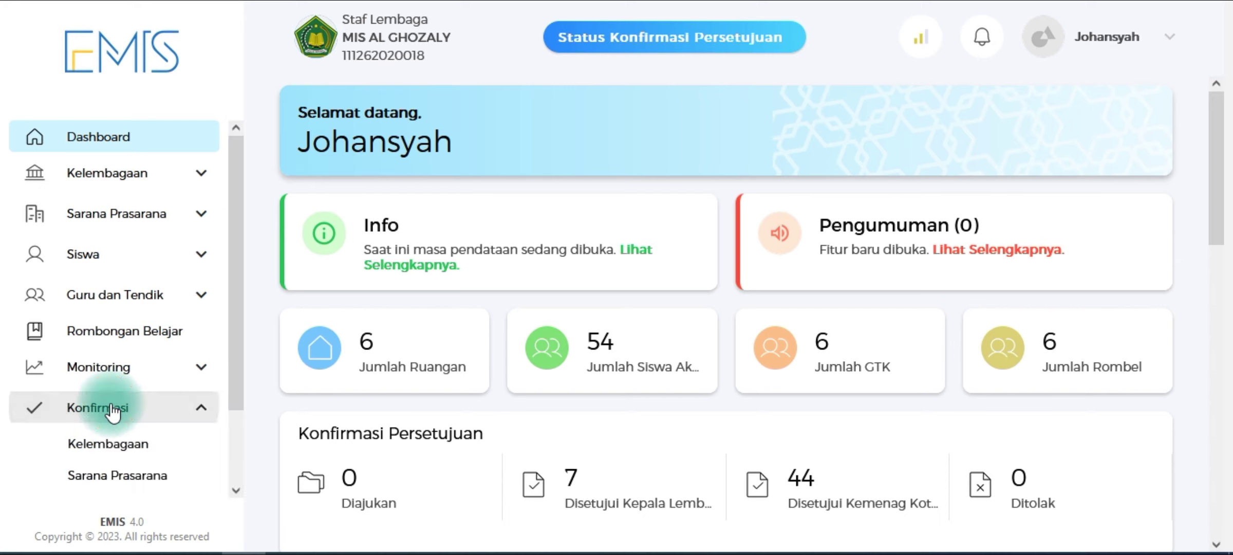
{"action": "scroll", "coordinate": [462, 249], "scroll_direction": "down", "scroll_amount": 3}
{"action": "scroll", "coordinate": [462, 249], "scroll_direction": "down", "scroll_amount": 10}
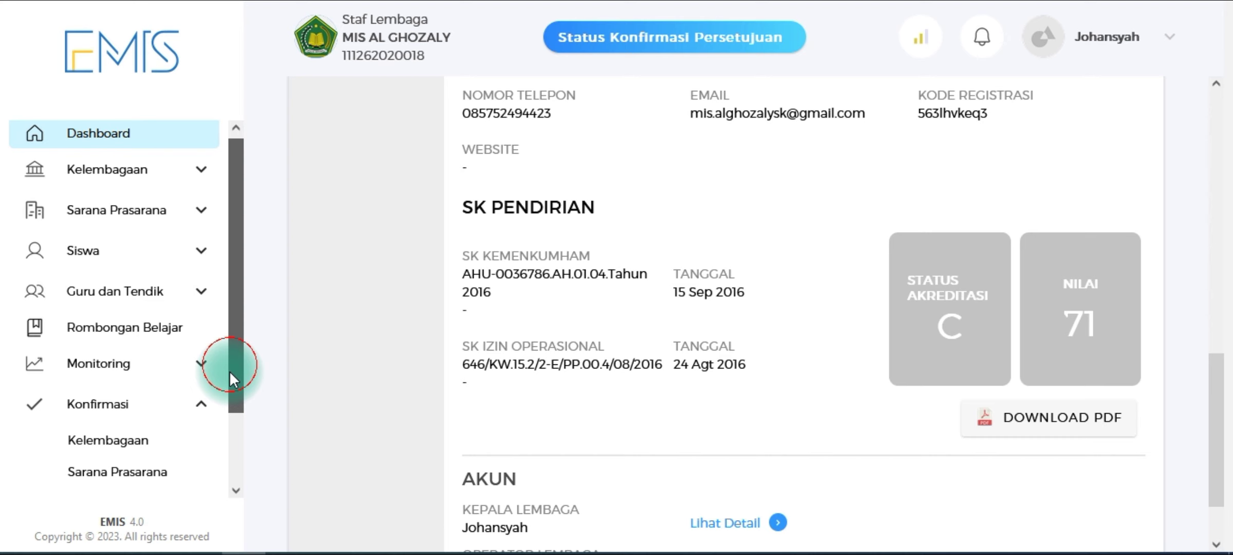
{"action": "left_click_drag", "start_coordinate": [229, 371], "coordinate": [231, 455]}
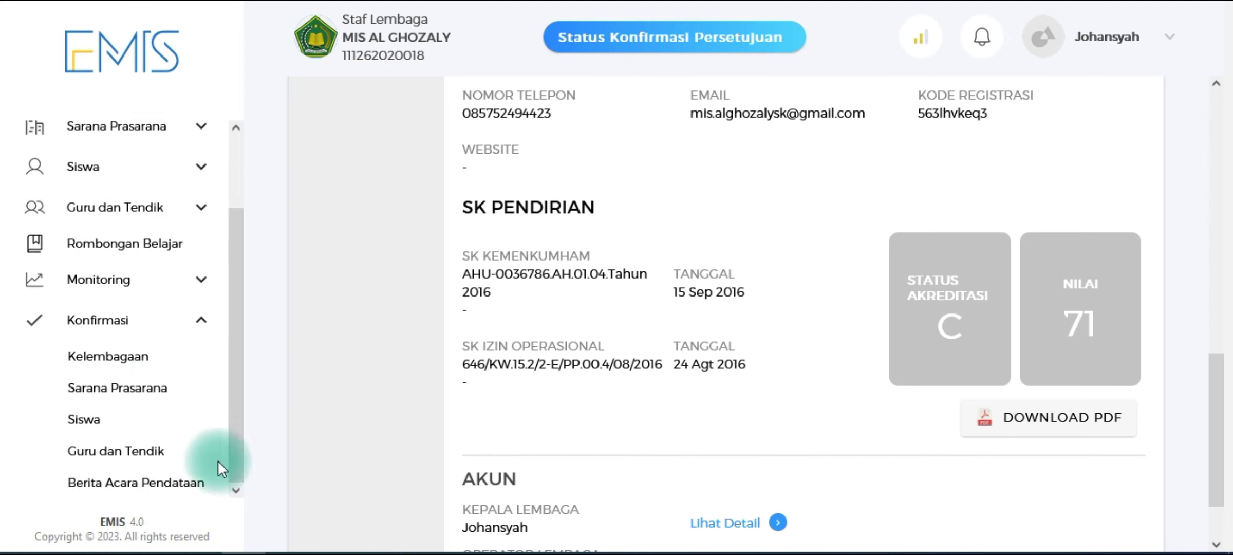
{"action": "left_click", "coordinate": [103, 331]}
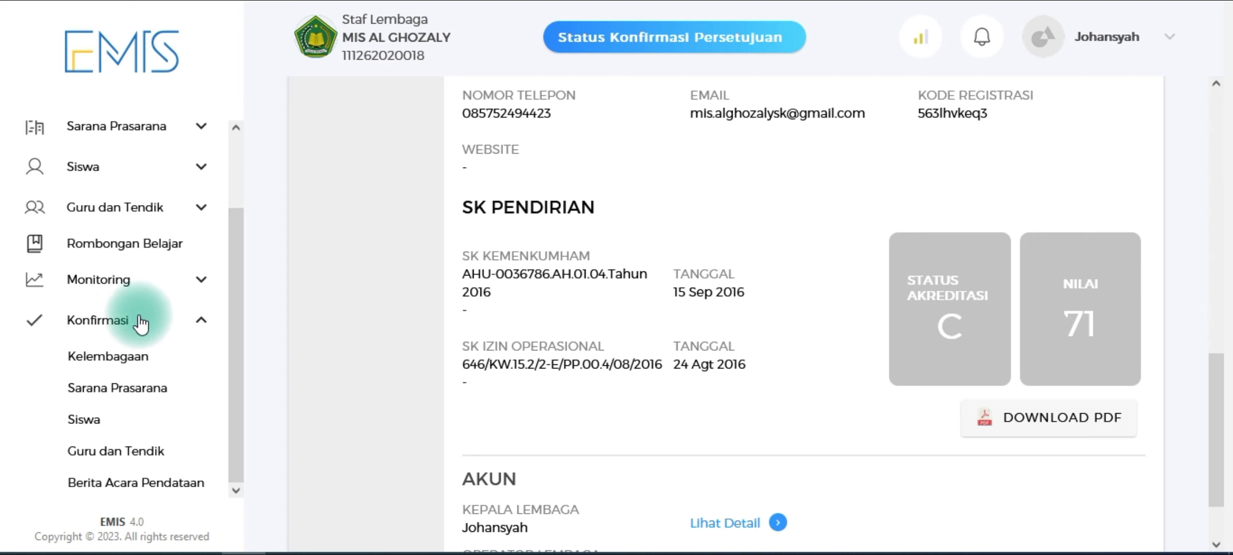
{"action": "left_click", "coordinate": [122, 360]}
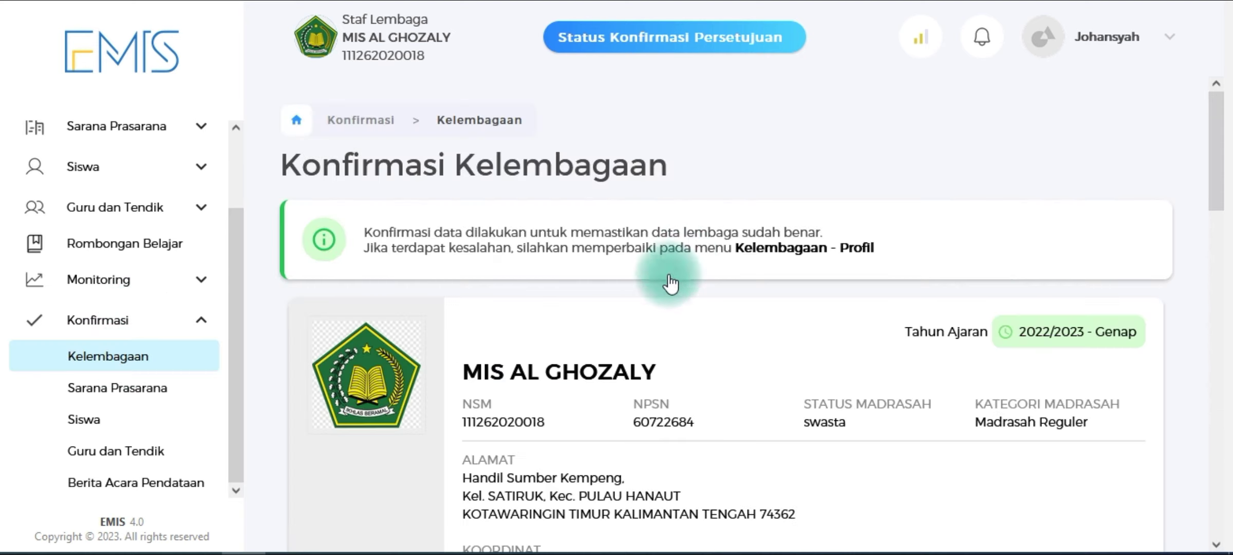
Step: Accept the responsibility statement for the institution's details and confirm the Kelembagaan data, closing the thank-you message
{"action": "scroll", "coordinate": [743, 355], "scroll_direction": "down", "scroll_amount": 10}
{"action": "scroll", "coordinate": [748, 356], "scroll_direction": "down", "scroll_amount": 9}
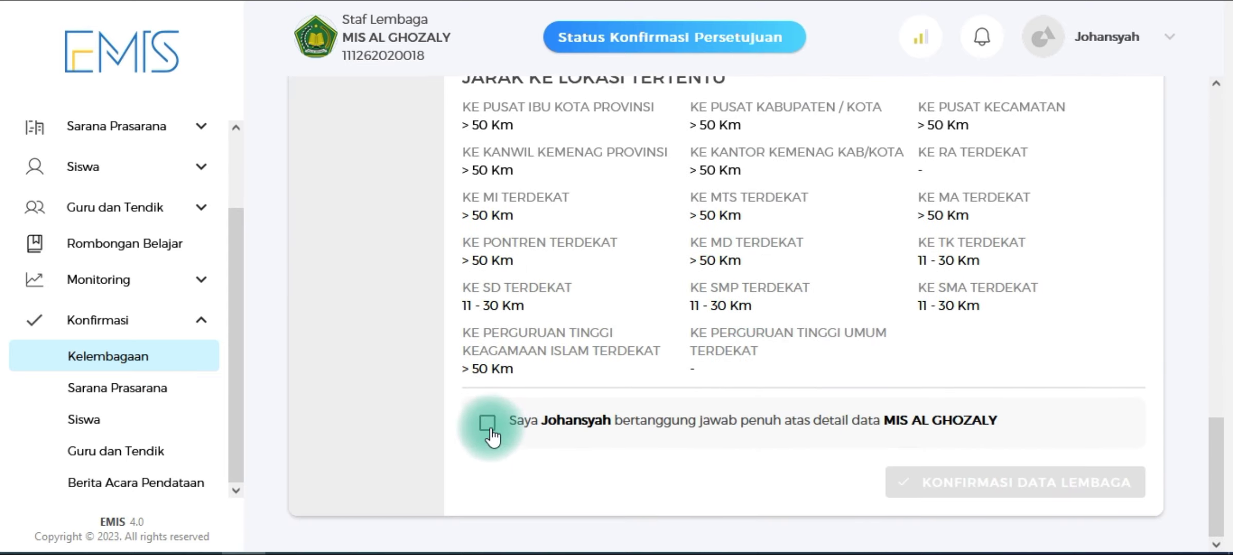
{"action": "left_click", "coordinate": [486, 423]}
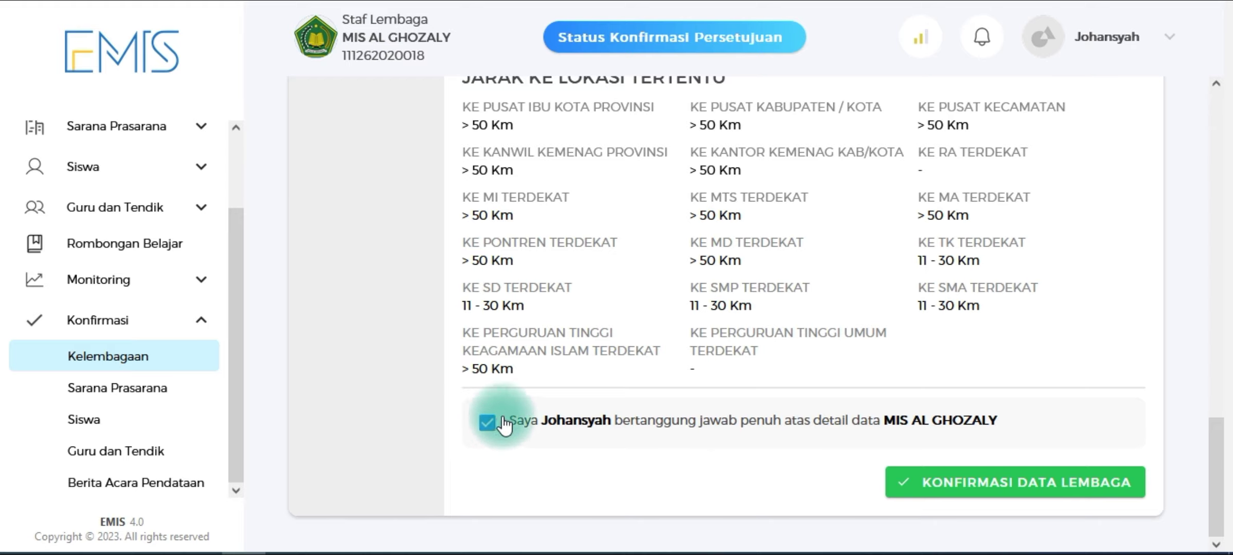
{"action": "left_click", "coordinate": [957, 481]}
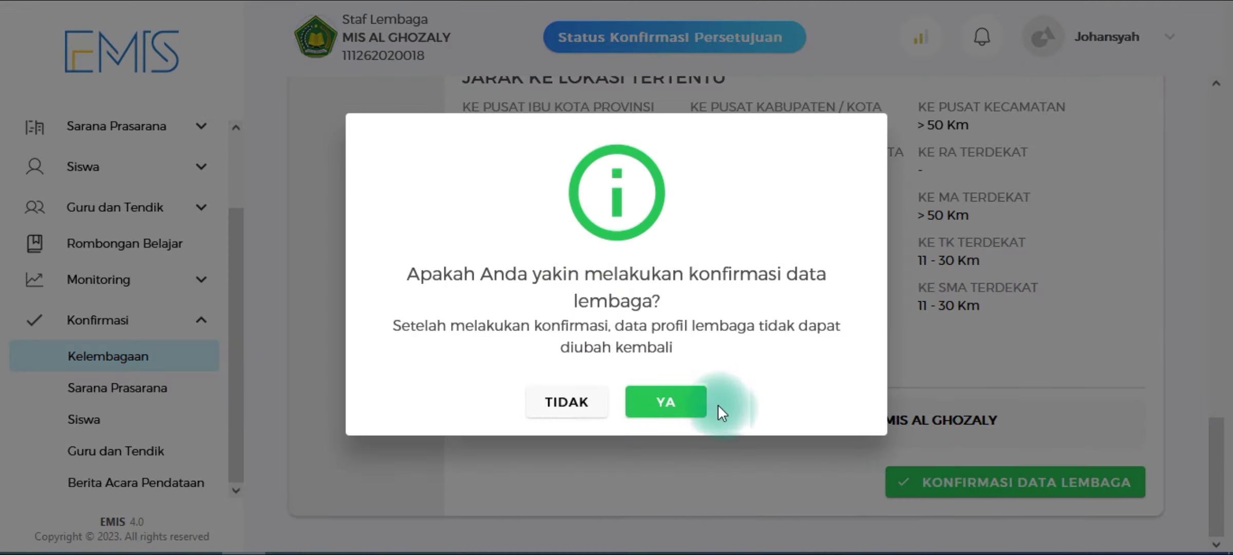
{"action": "left_click", "coordinate": [684, 406]}
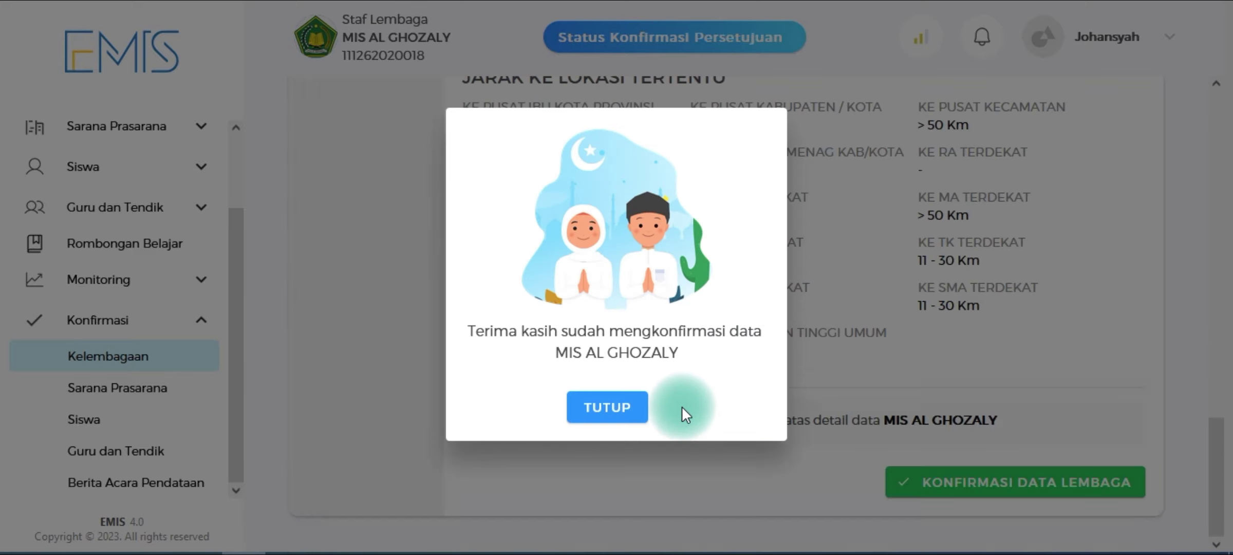
{"action": "left_click", "coordinate": [607, 407]}
Step: On the Sarana Prasarana confirmation page, accept the responsibility statement and confirm the sarpras data
{"action": "scroll", "coordinate": [710, 412], "scroll_direction": "up", "scroll_amount": 3}
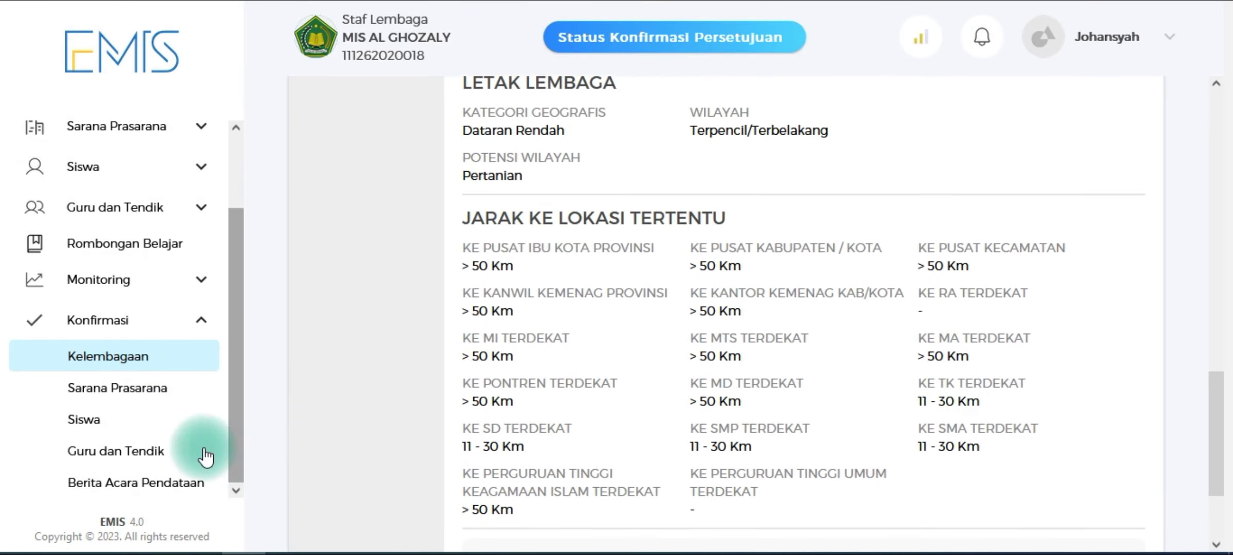
{"action": "scroll", "coordinate": [599, 263], "scroll_direction": "up", "scroll_amount": 4}
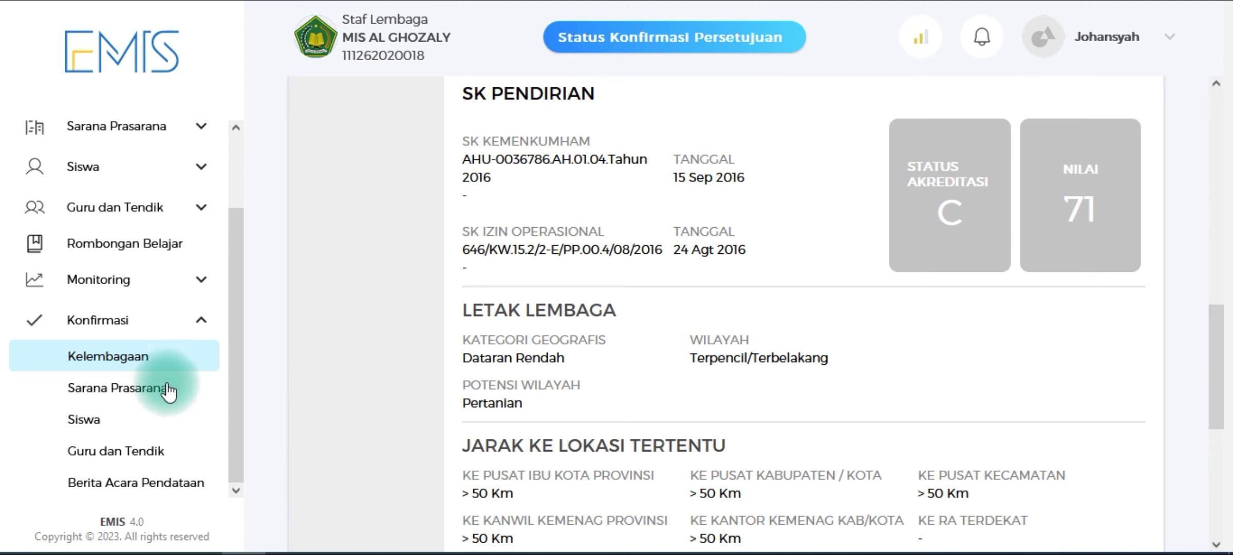
{"action": "left_click", "coordinate": [113, 395]}
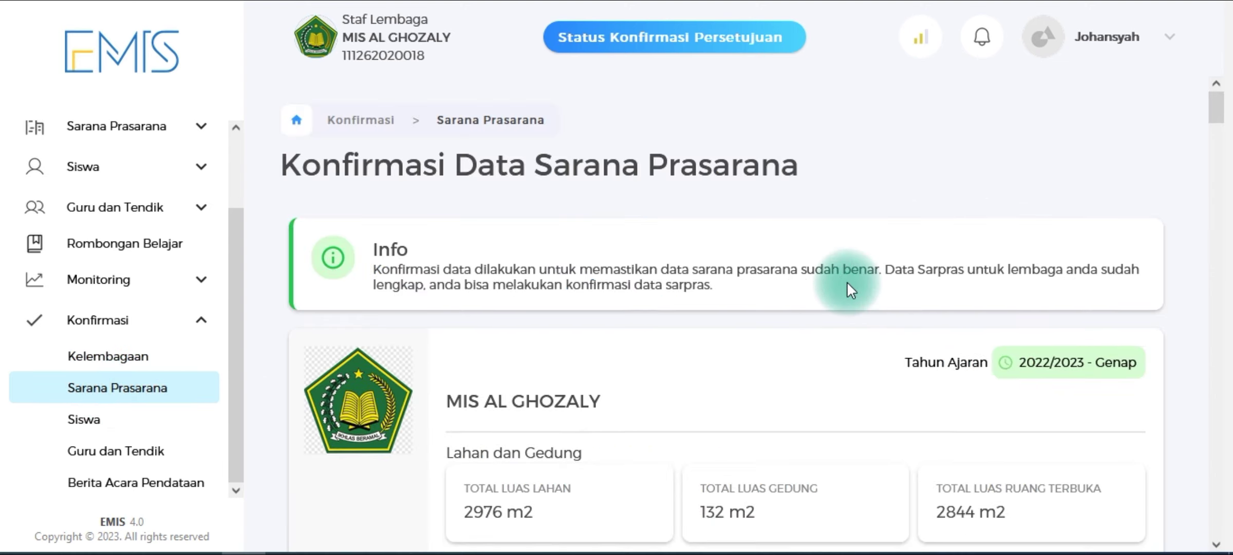
{"action": "scroll", "coordinate": [880, 336], "scroll_direction": "down", "scroll_amount": 20}
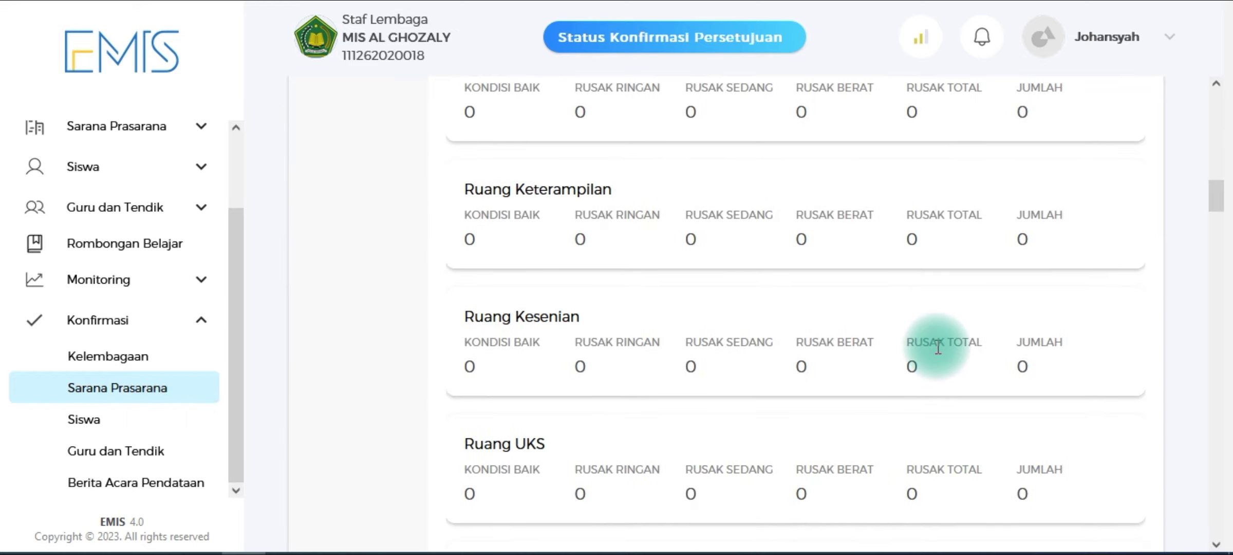
{"action": "scroll", "coordinate": [1014, 380], "scroll_direction": "down", "scroll_amount": 20}
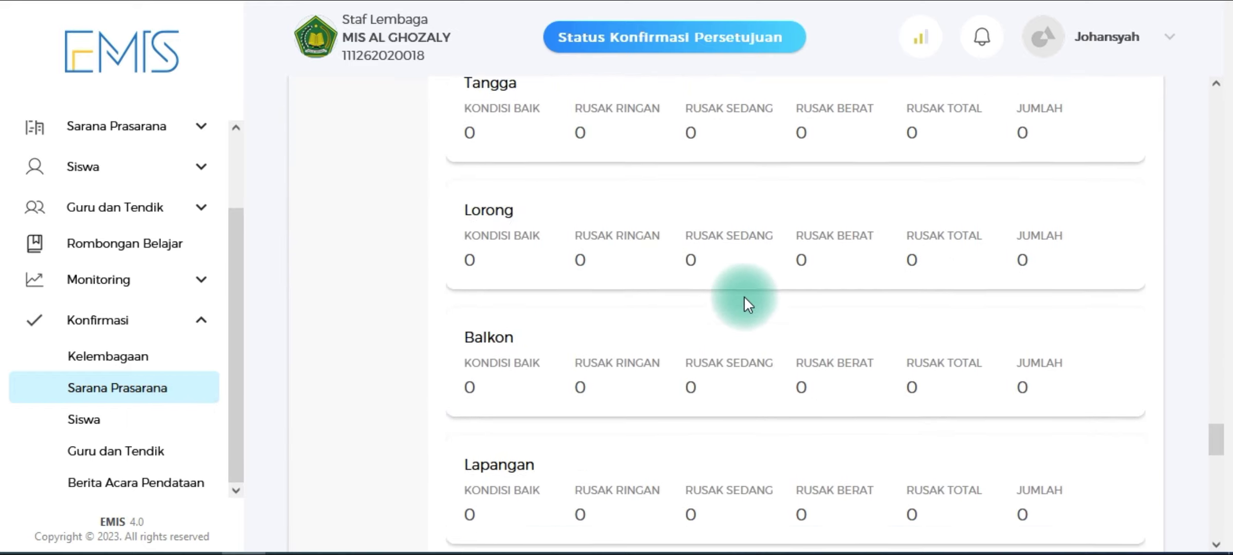
{"action": "scroll", "coordinate": [742, 298], "scroll_direction": "down", "scroll_amount": 10}
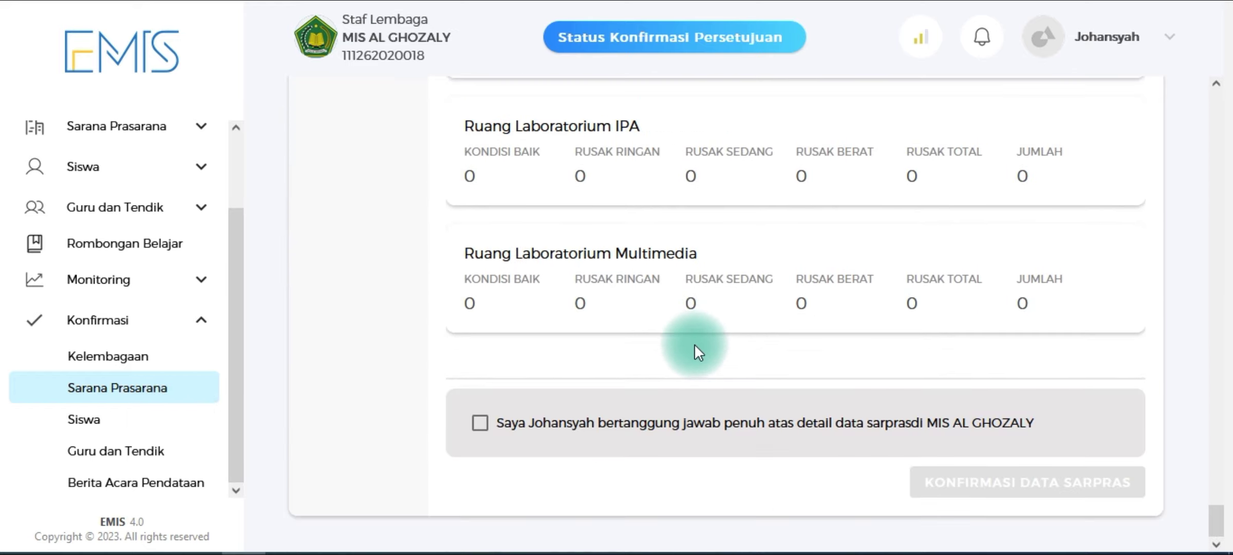
{"action": "left_click", "coordinate": [480, 422]}
{"action": "left_click", "coordinate": [1027, 489]}
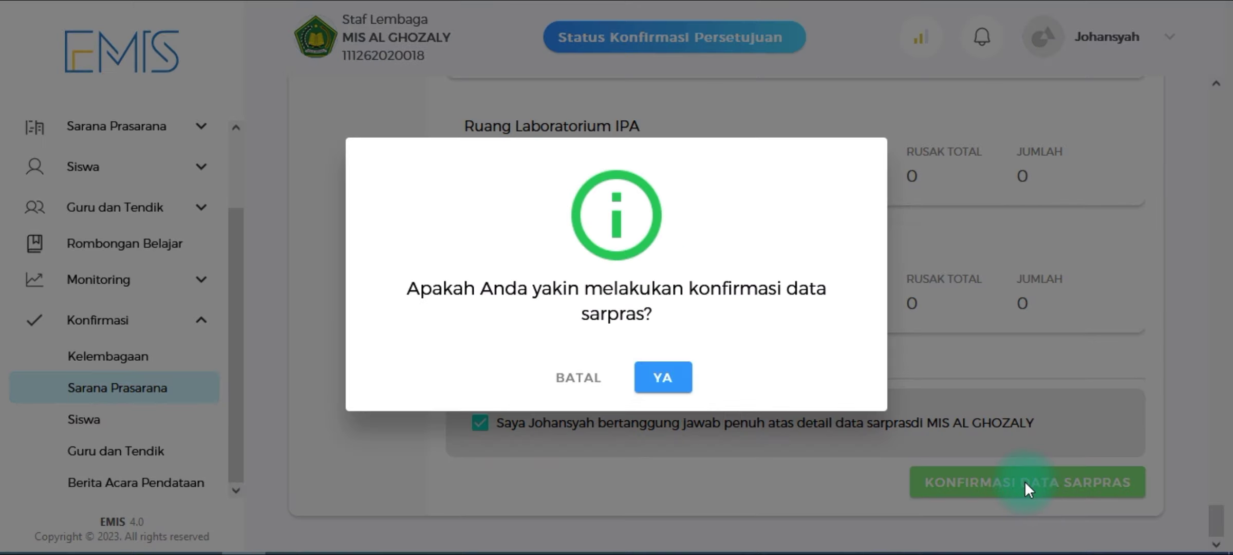
{"action": "left_click", "coordinate": [686, 377]}
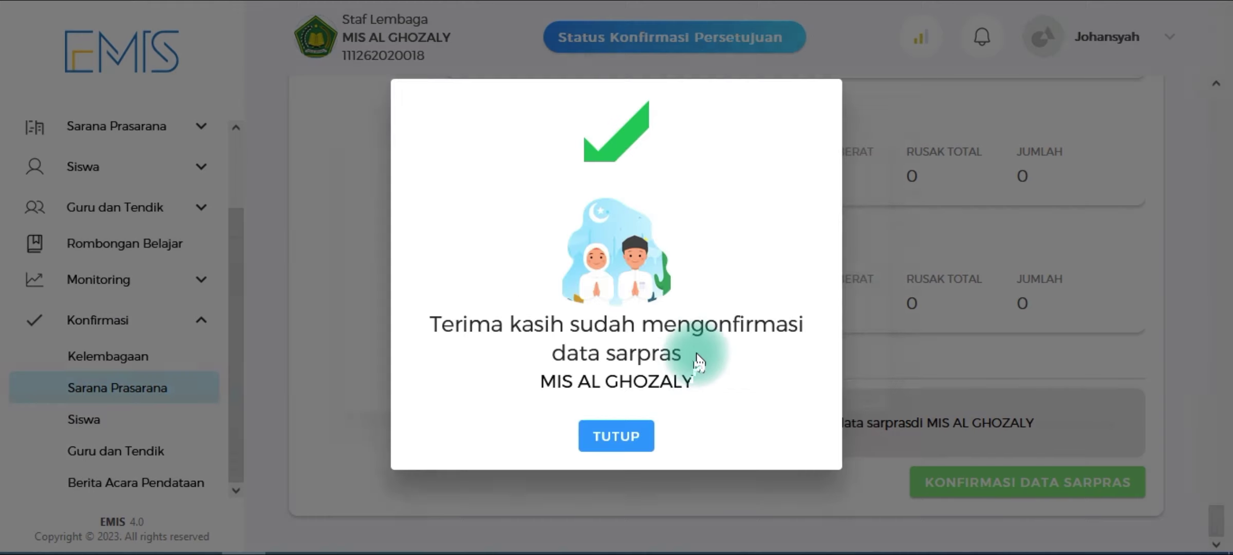
{"action": "left_click", "coordinate": [619, 437]}
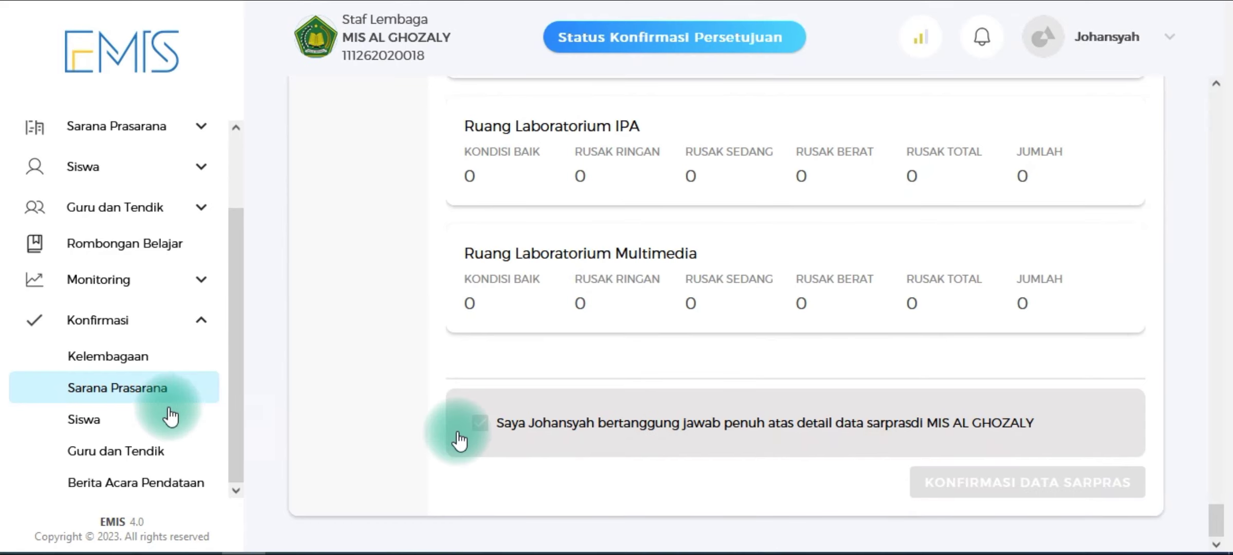
Step: On the Siswa confirmation page, accept the responsibility statement and confirm the student data
{"action": "left_click", "coordinate": [86, 425]}
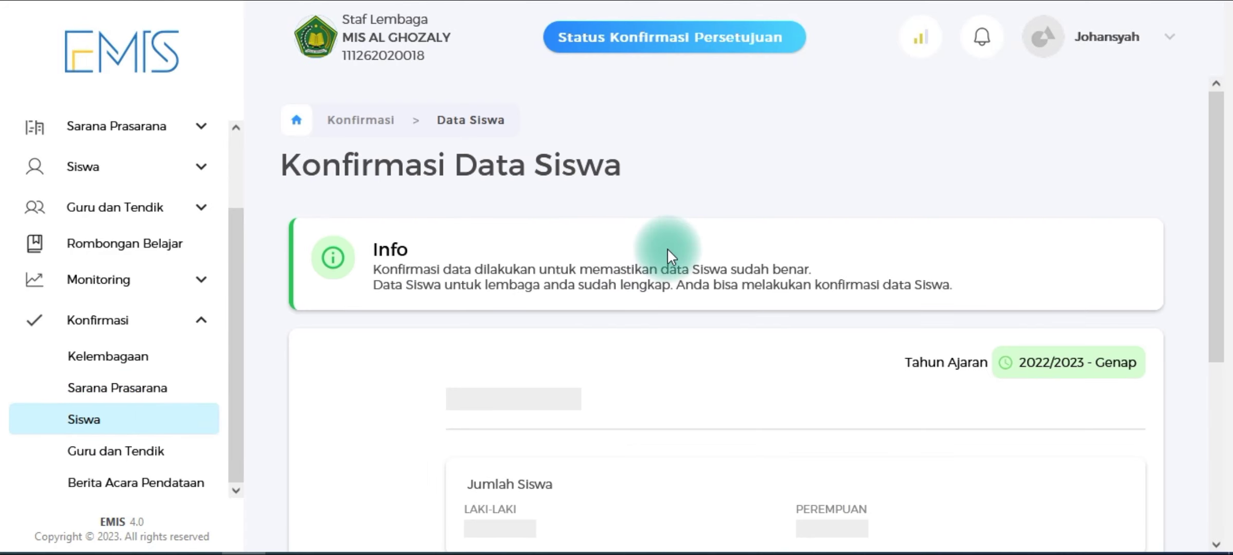
{"action": "scroll", "coordinate": [751, 246], "scroll_direction": "down", "scroll_amount": 5}
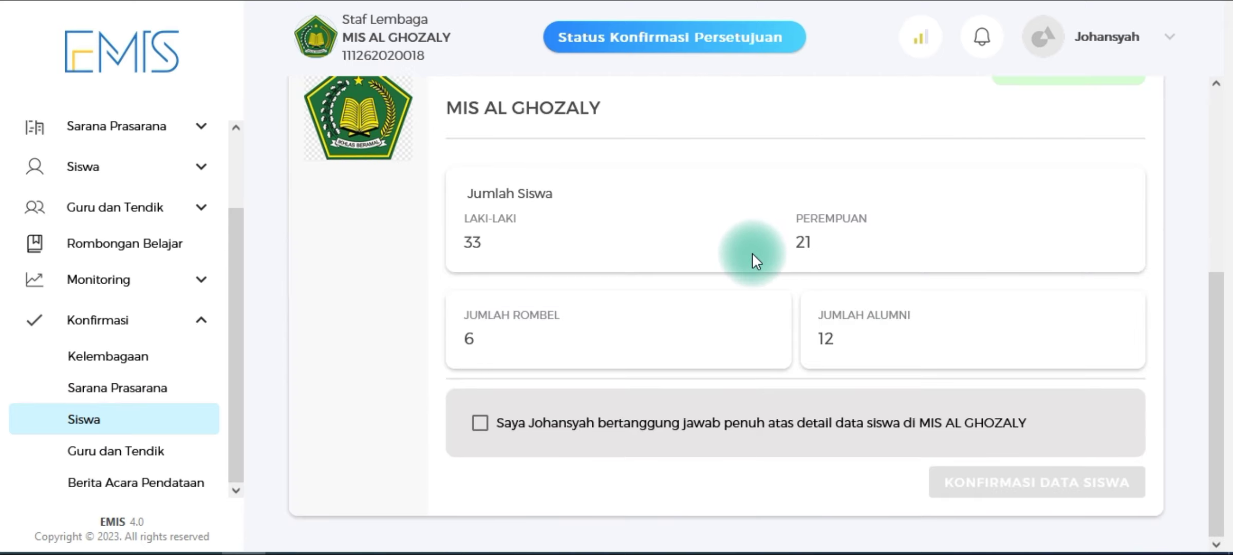
{"action": "left_click", "coordinate": [463, 432]}
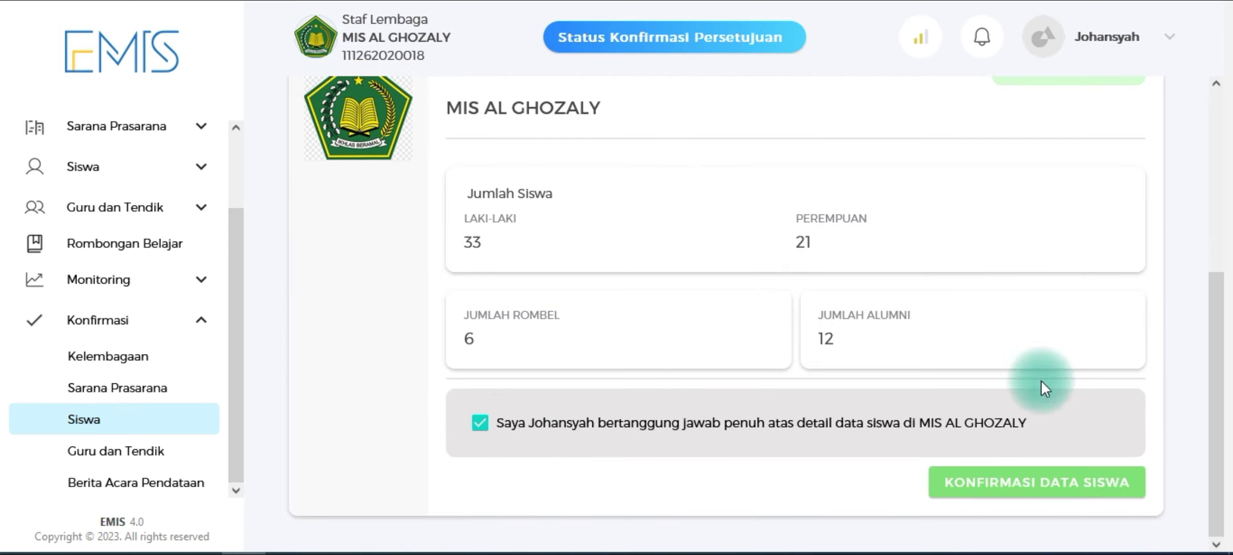
{"action": "left_click", "coordinate": [1062, 489]}
{"action": "left_click", "coordinate": [675, 373]}
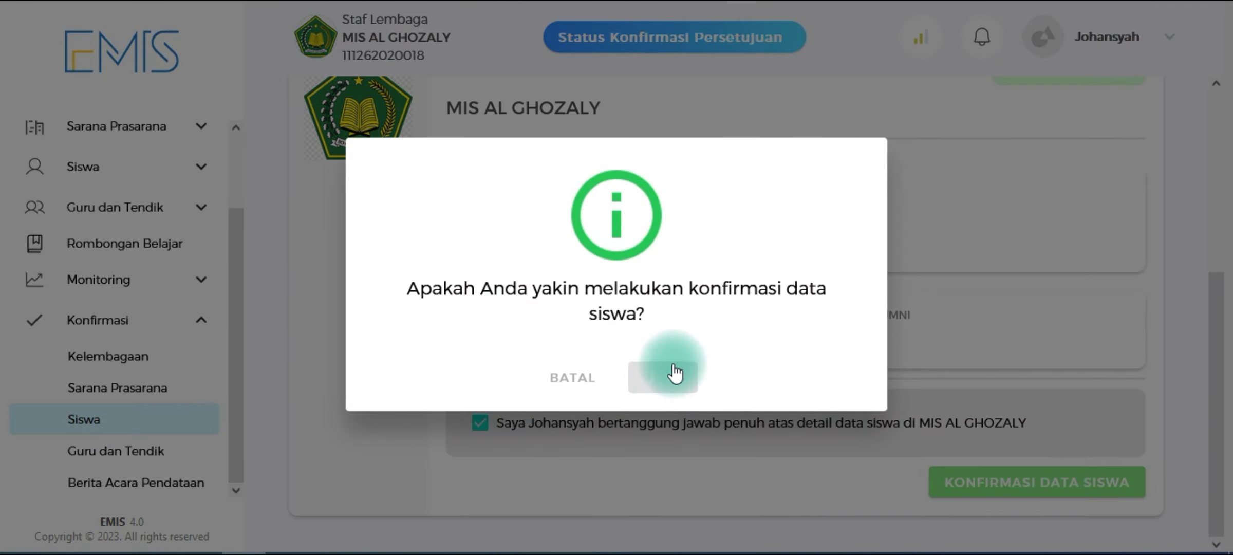
{"action": "left_click", "coordinate": [625, 434]}
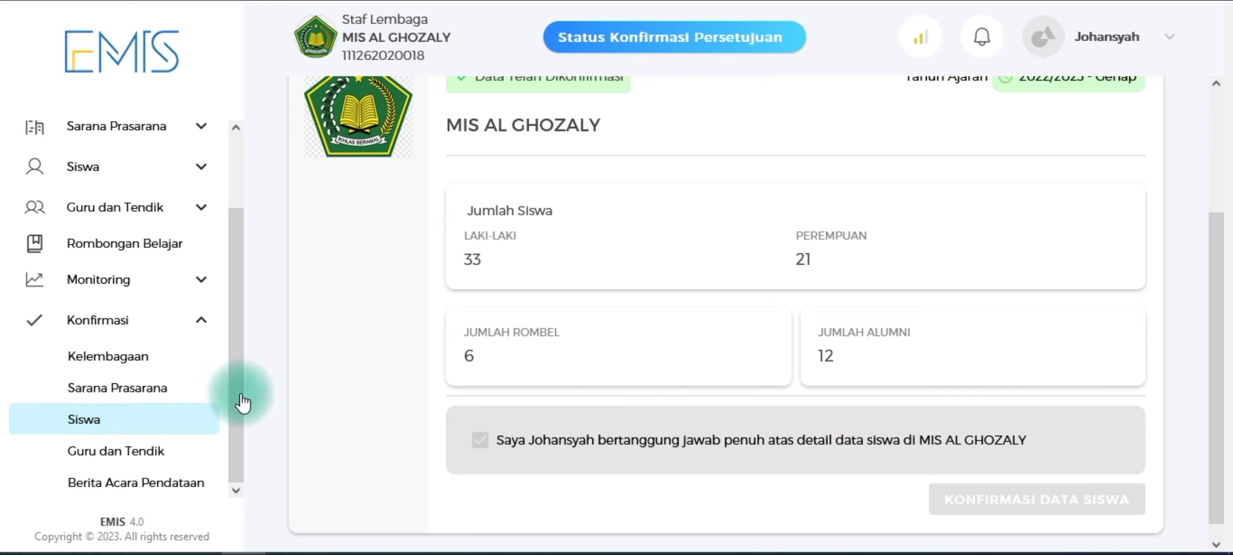
Step: On the Guru dan Tendik confirmation page, accept the responsibility statement and confirm the GTK data
{"action": "scroll", "coordinate": [493, 478], "scroll_direction": "down", "scroll_amount": 2}
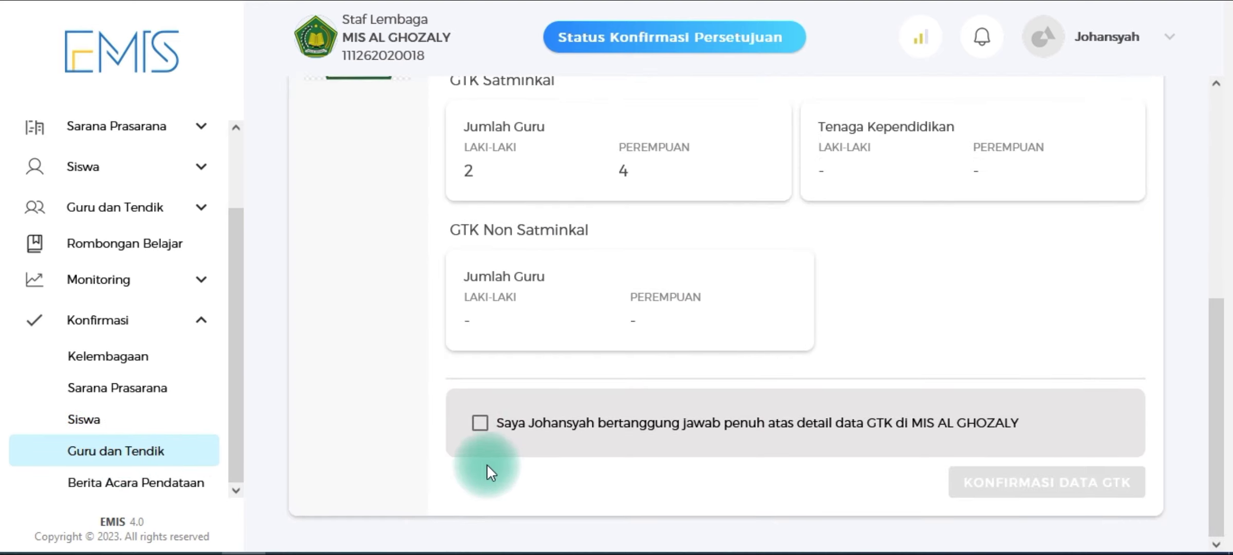
{"action": "left_click", "coordinate": [481, 425]}
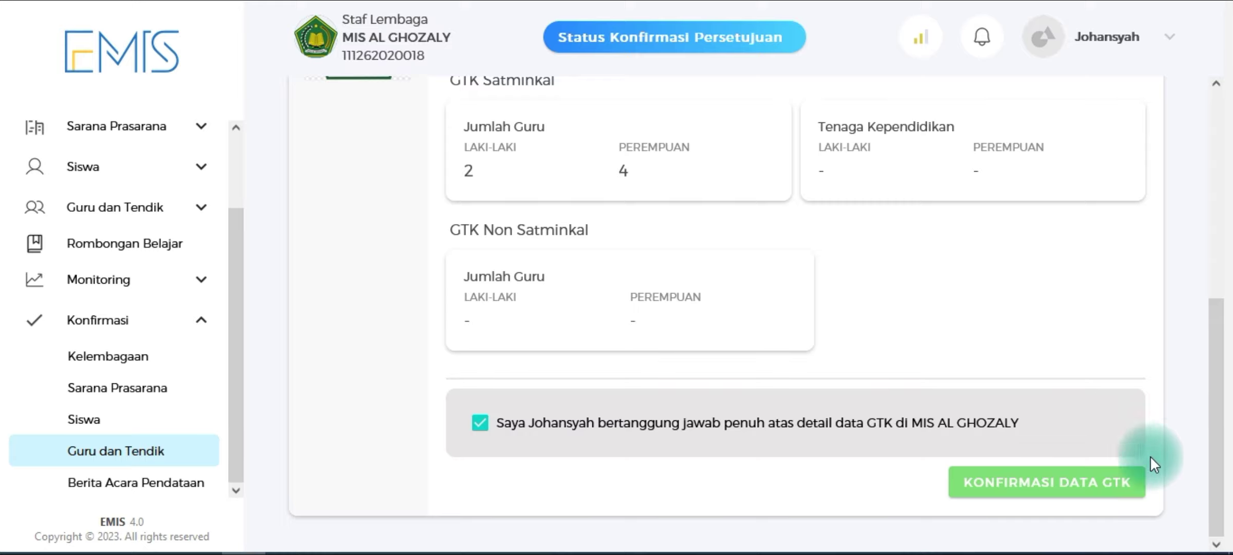
{"action": "left_click", "coordinate": [1084, 482]}
{"action": "left_click", "coordinate": [681, 366]}
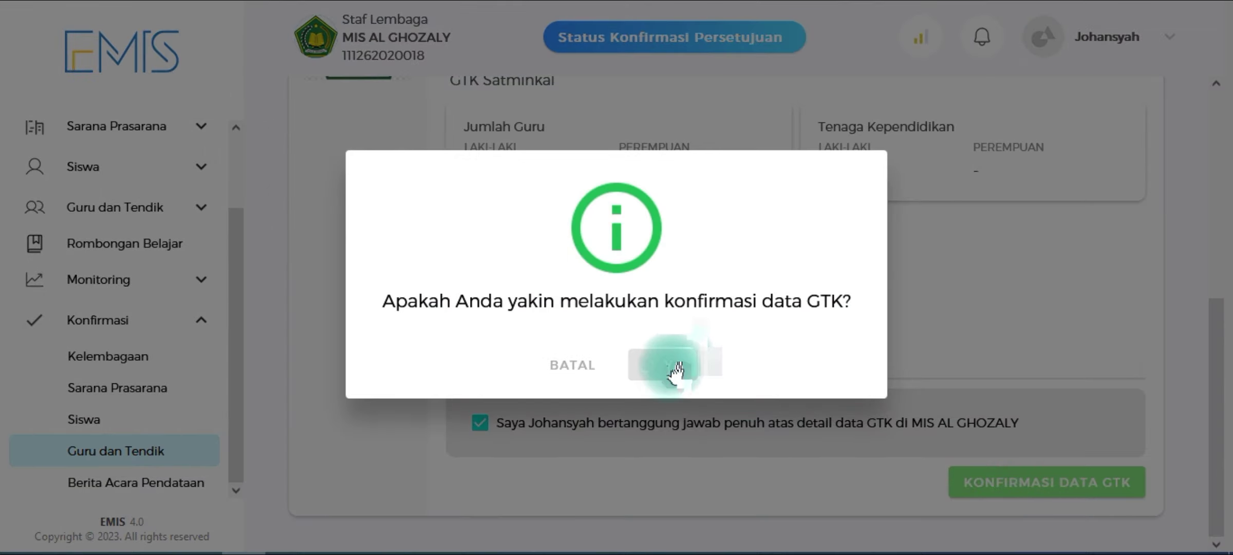
{"action": "left_click", "coordinate": [604, 437]}
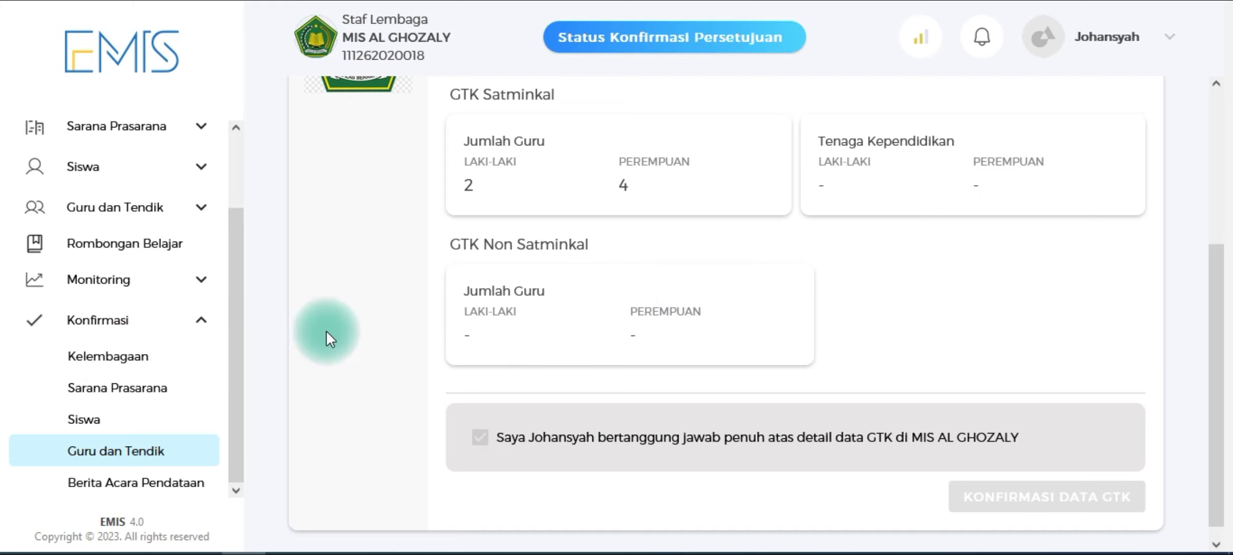
Step: Open the Berita Acara Pendataan confirmation page and print the BAP for 2022/2023
{"action": "scroll", "coordinate": [311, 376], "scroll_direction": "down", "scroll_amount": 1}
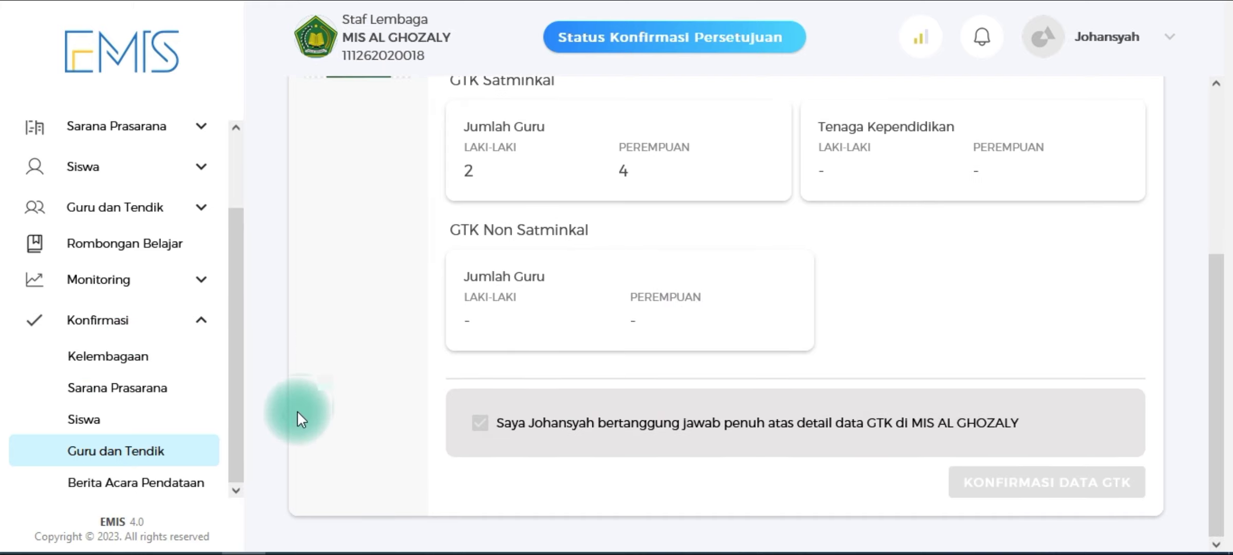
{"action": "left_click", "coordinate": [136, 486]}
{"action": "scroll", "coordinate": [843, 315], "scroll_direction": "down", "scroll_amount": 5}
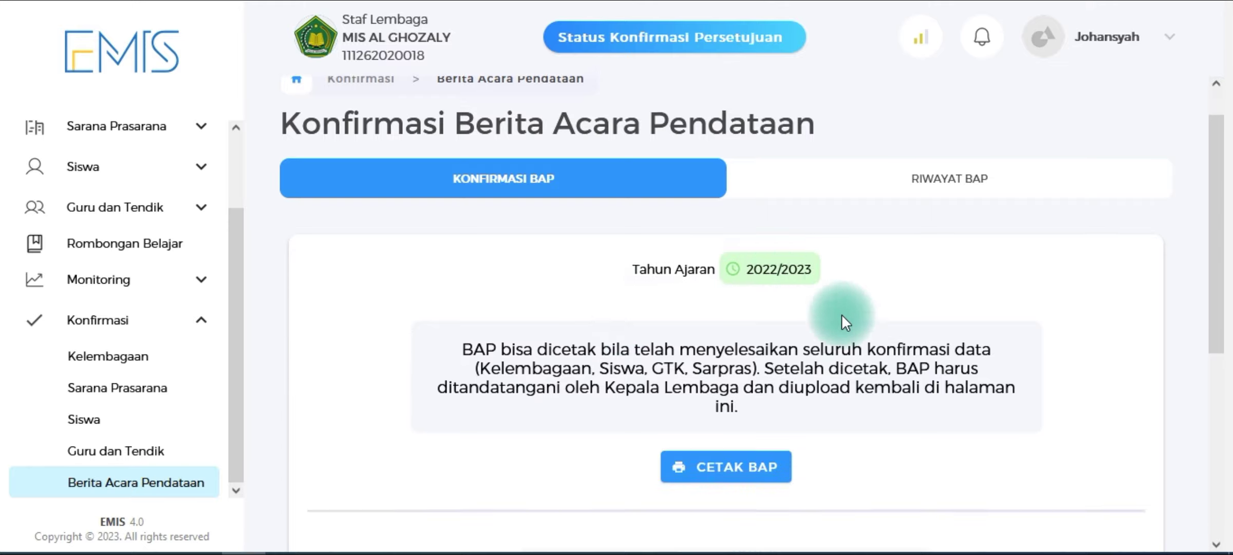
{"action": "scroll", "coordinate": [698, 199], "scroll_direction": "up", "scroll_amount": 3}
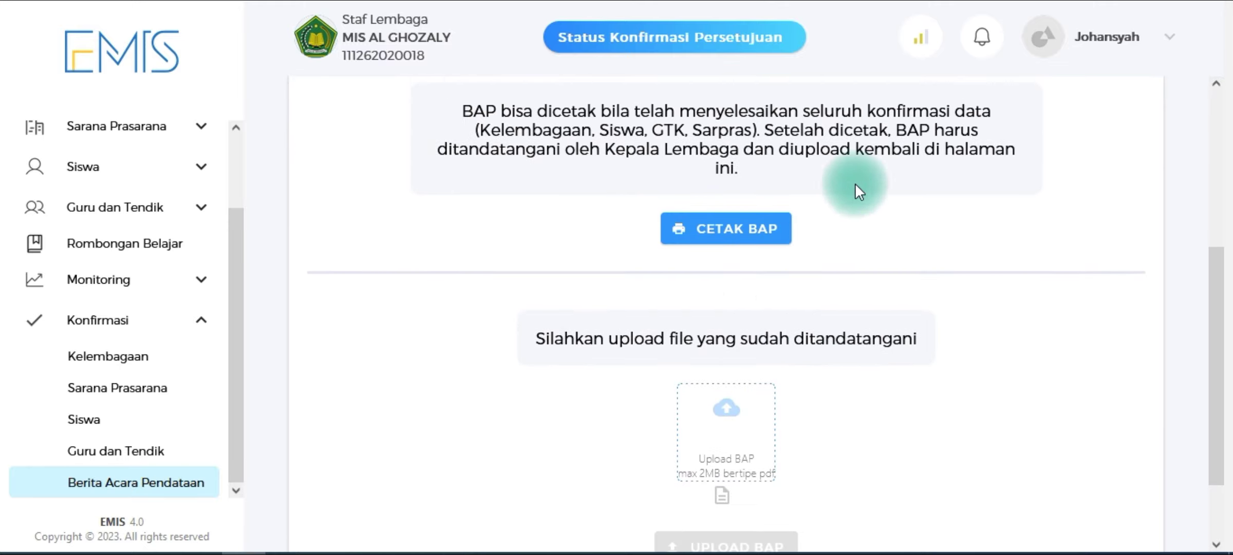
{"action": "left_click", "coordinate": [740, 230]}
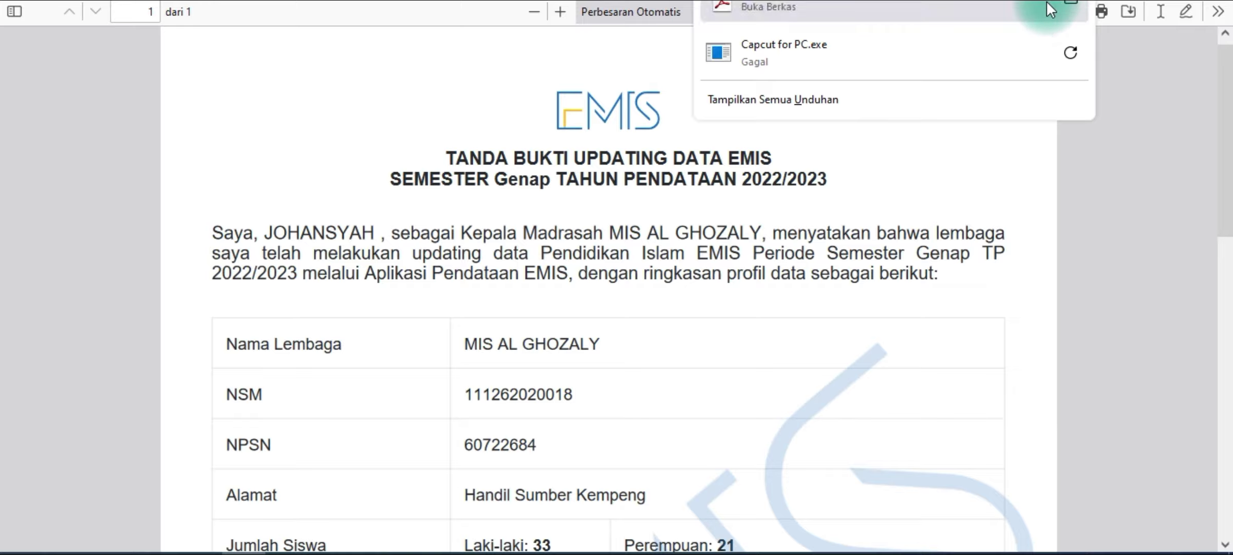
Step: Review the generated BAP document from start to end and show the downloaded PDF in its folder
{"action": "scroll", "coordinate": [674, 337], "scroll_direction": "down", "scroll_amount": 10}
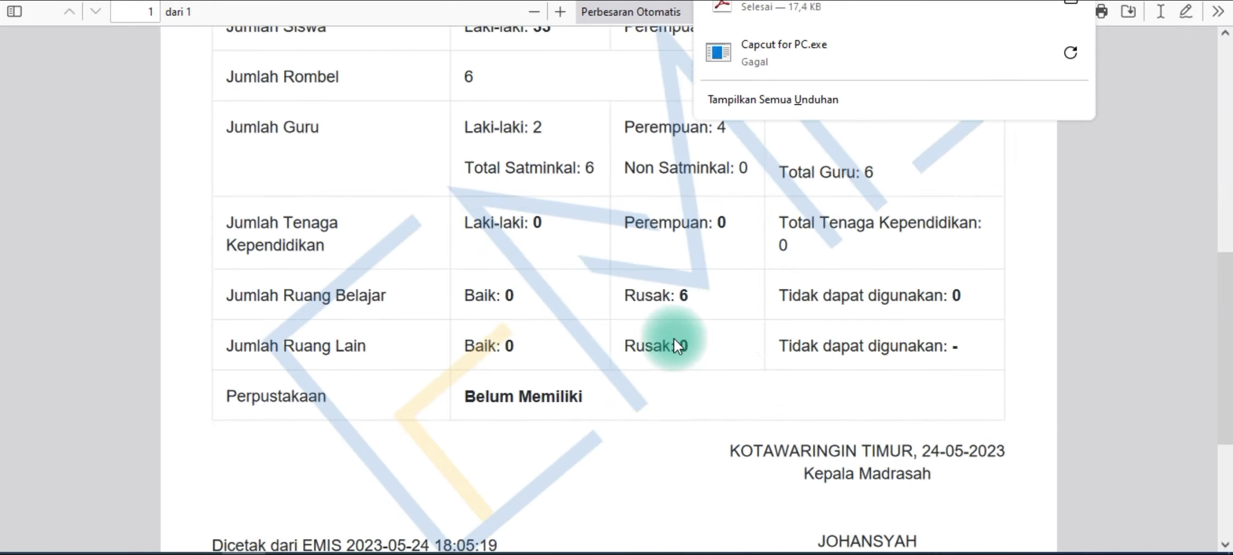
{"action": "scroll", "coordinate": [771, 303], "scroll_direction": "up", "scroll_amount": 10}
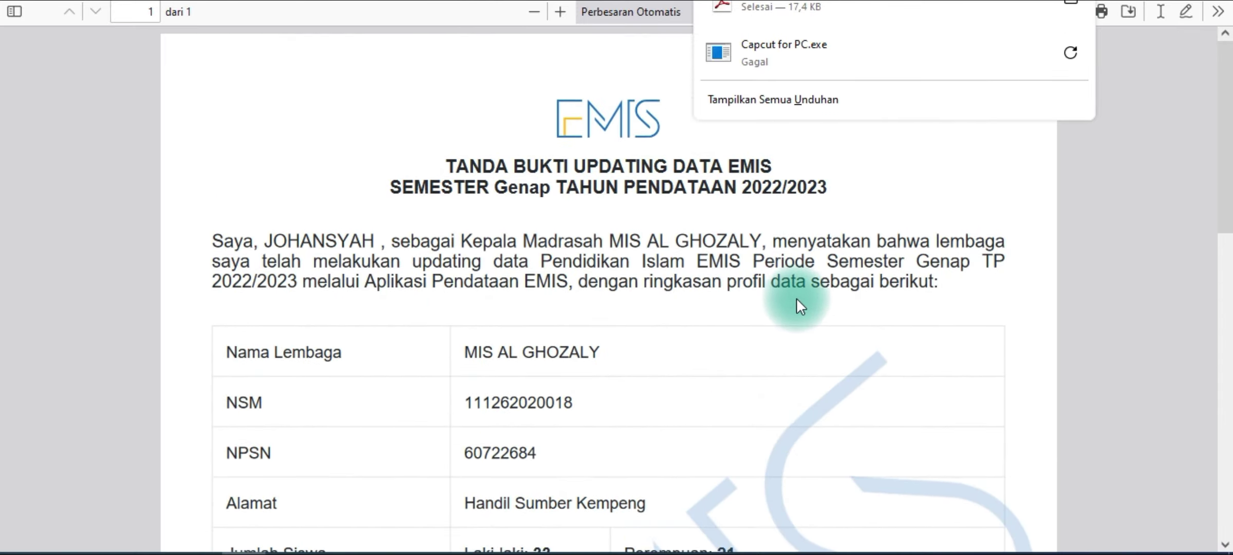
{"action": "scroll", "coordinate": [797, 301], "scroll_direction": "down", "scroll_amount": 10}
{"action": "scroll", "coordinate": [800, 301], "scroll_direction": "up", "scroll_amount": 10}
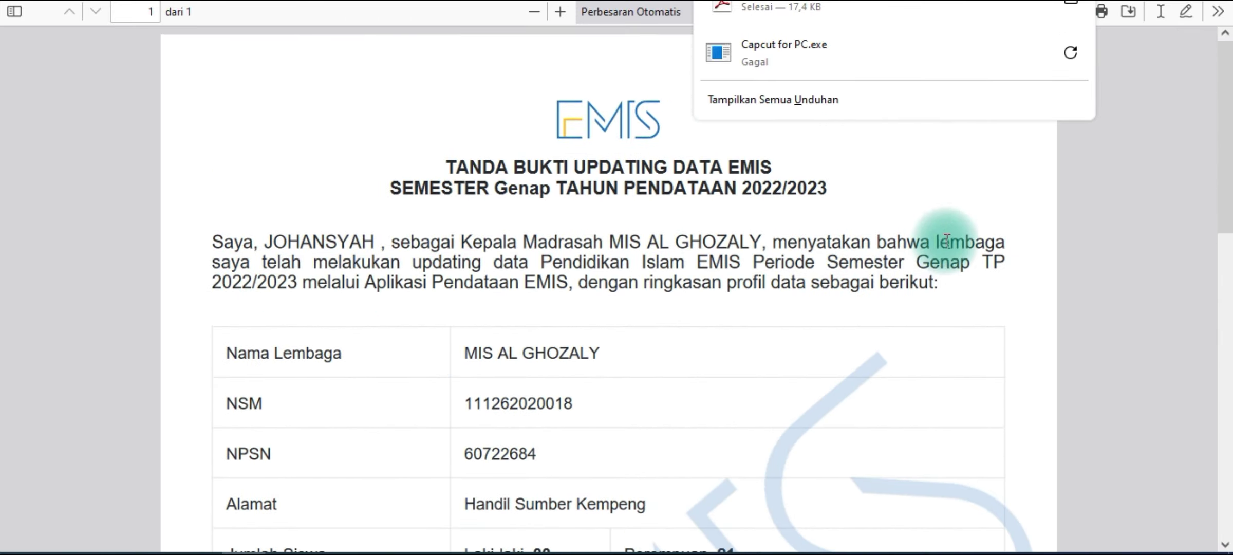
{"action": "left_click", "coordinate": [1072, 8]}
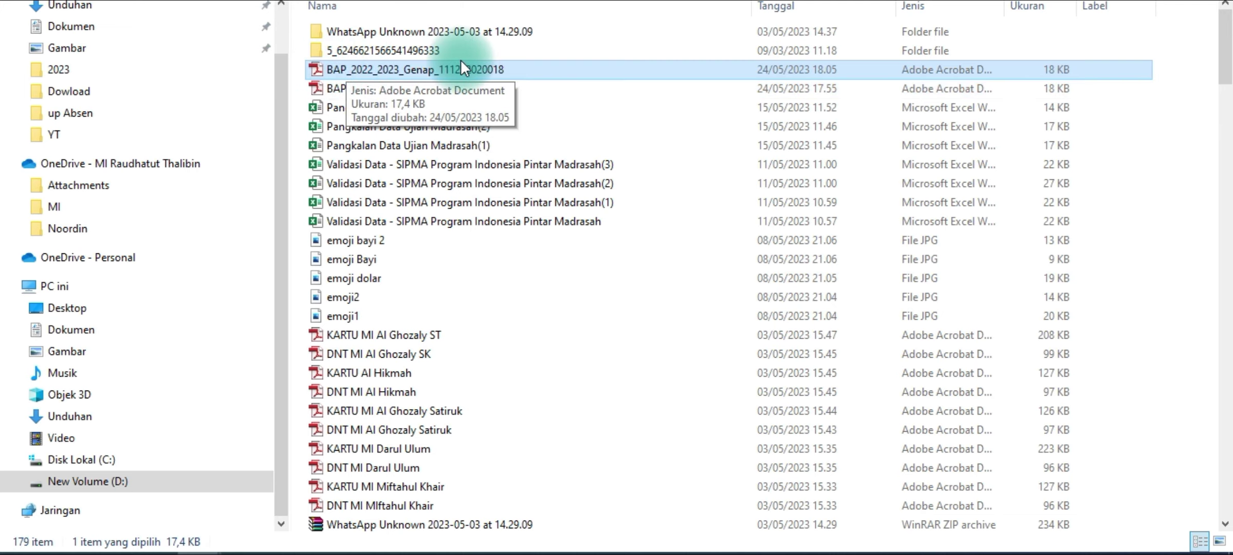
{"action": "right_click", "coordinate": [407, 77]}
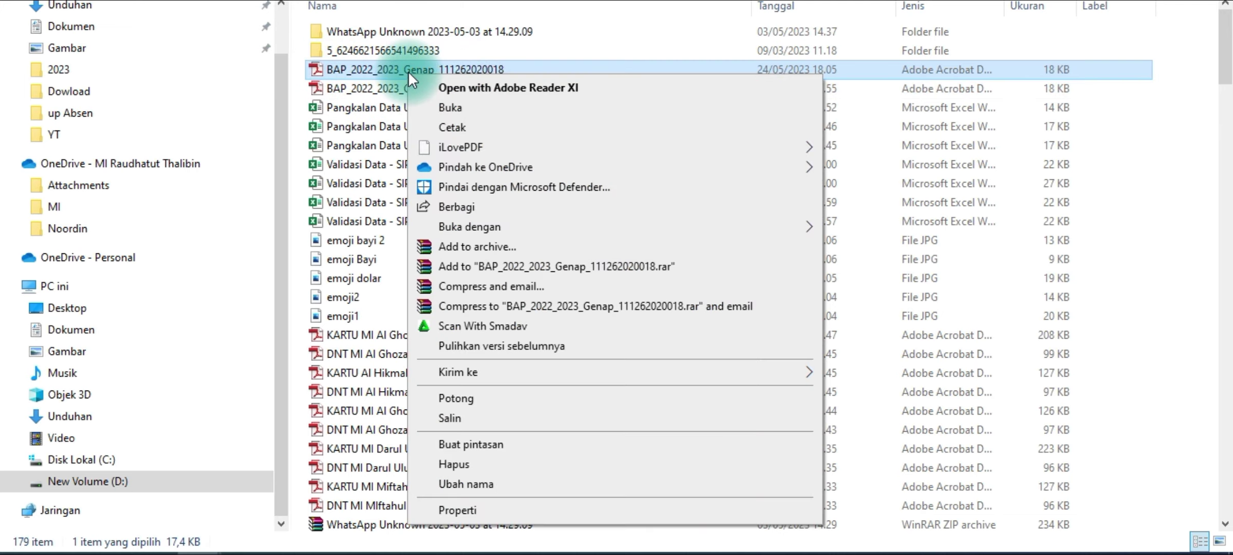
{"action": "left_click", "coordinate": [363, 64]}
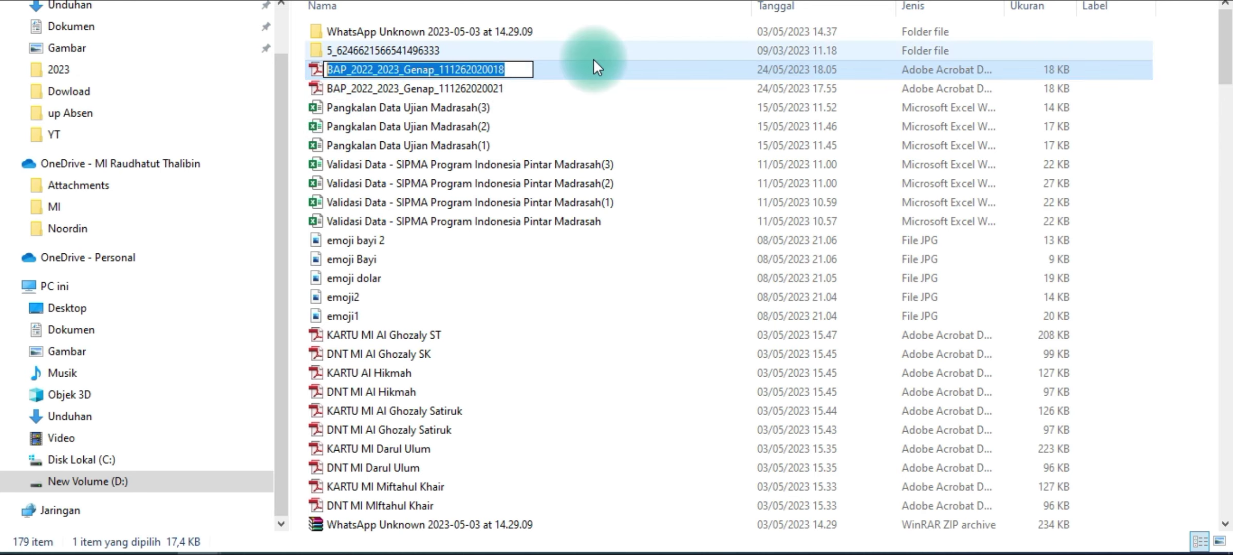
{"action": "key", "text": "ctrl+c"}
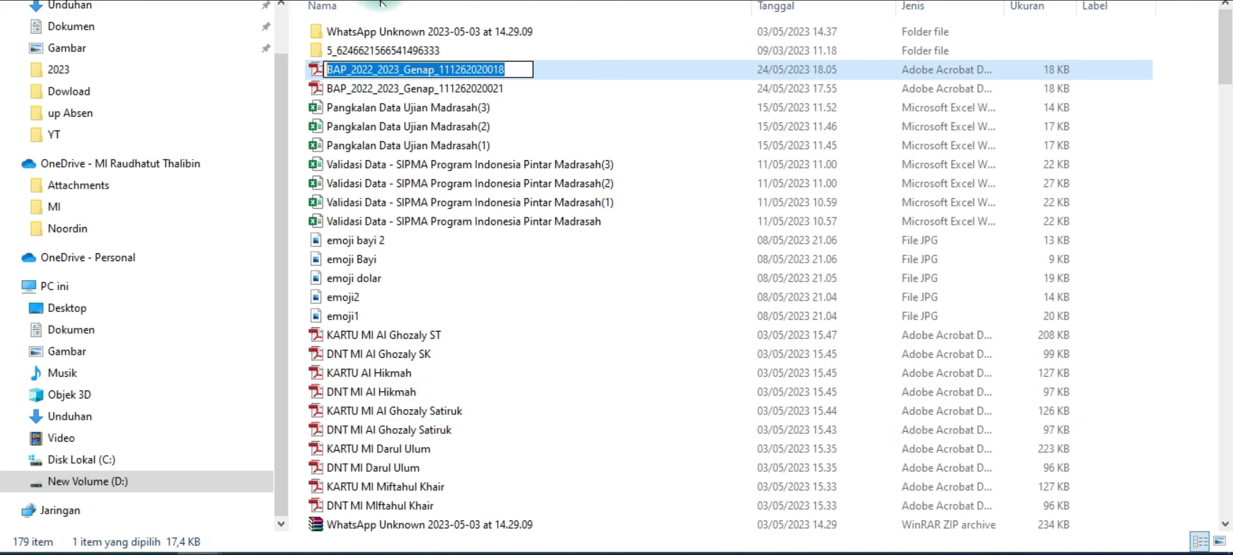
{"action": "left_click", "coordinate": [318, 66]}
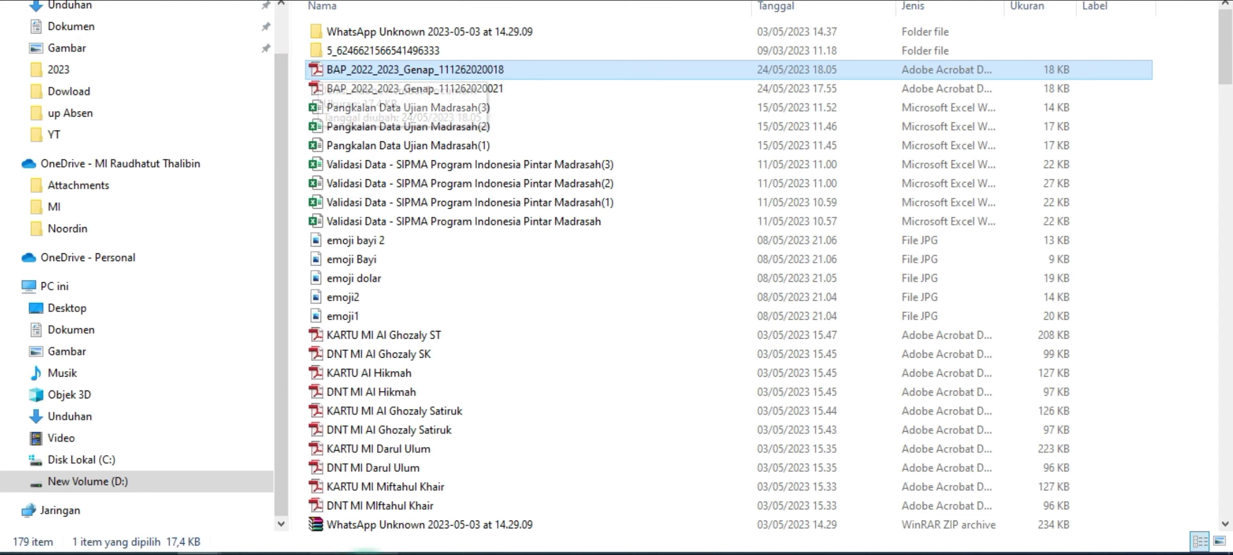
{"action": "key", "text": "Return"}
Step: Switch to the browser to check the BAP document's summary table and the signed-file upload section of the EMIS page
{"action": "scroll", "coordinate": [653, 303], "scroll_direction": "down", "scroll_amount": 3}
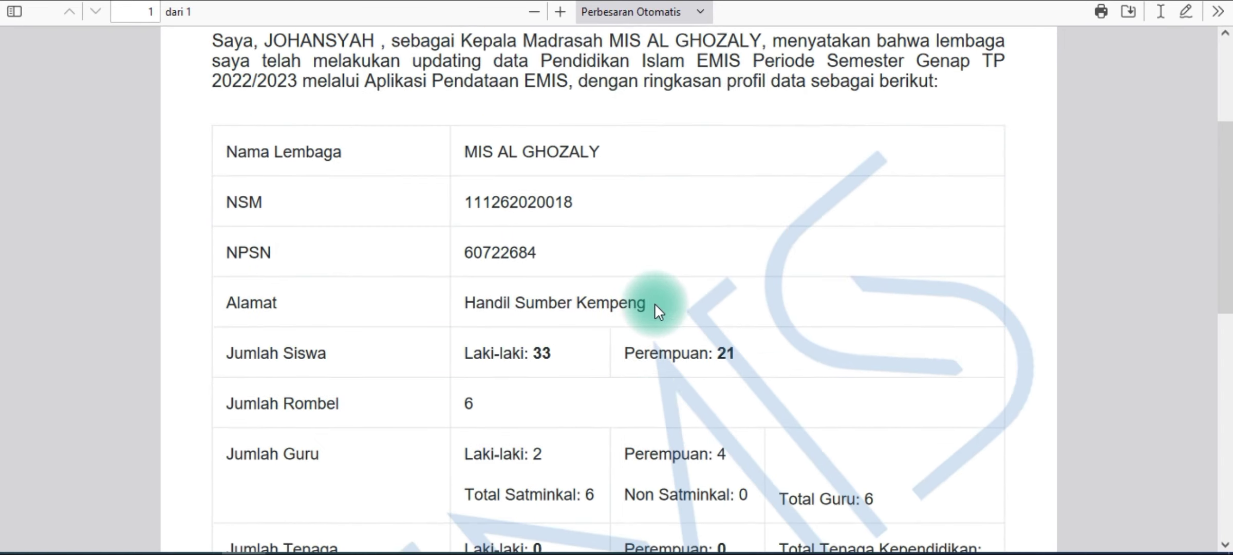
{"action": "scroll", "coordinate": [653, 303], "scroll_direction": "up", "scroll_amount": 3}
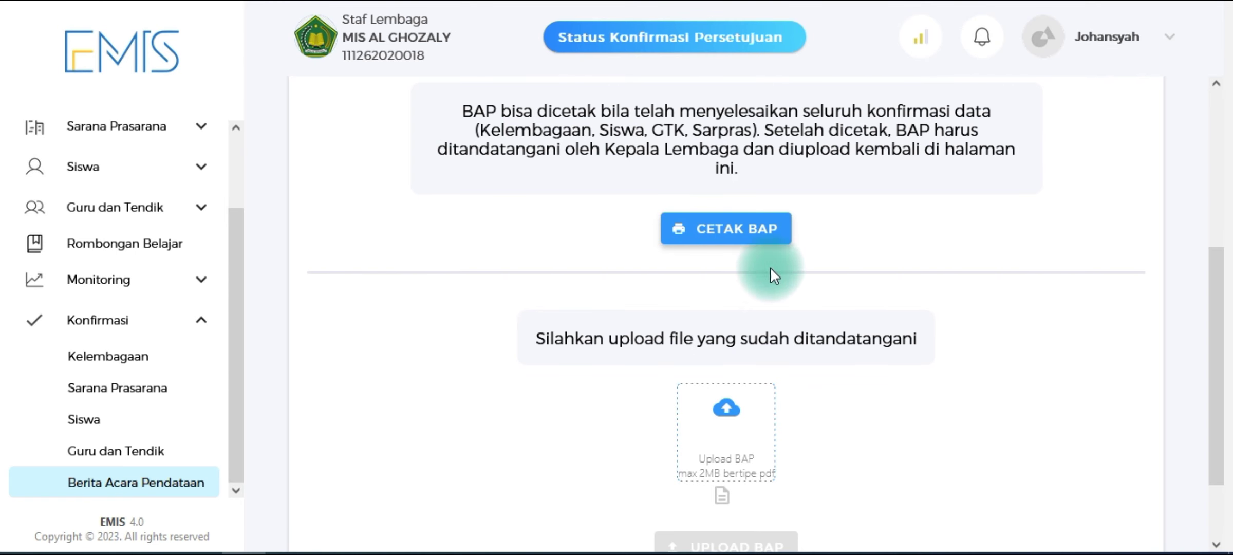
{"action": "scroll", "coordinate": [776, 288], "scroll_direction": "down", "scroll_amount": 2}
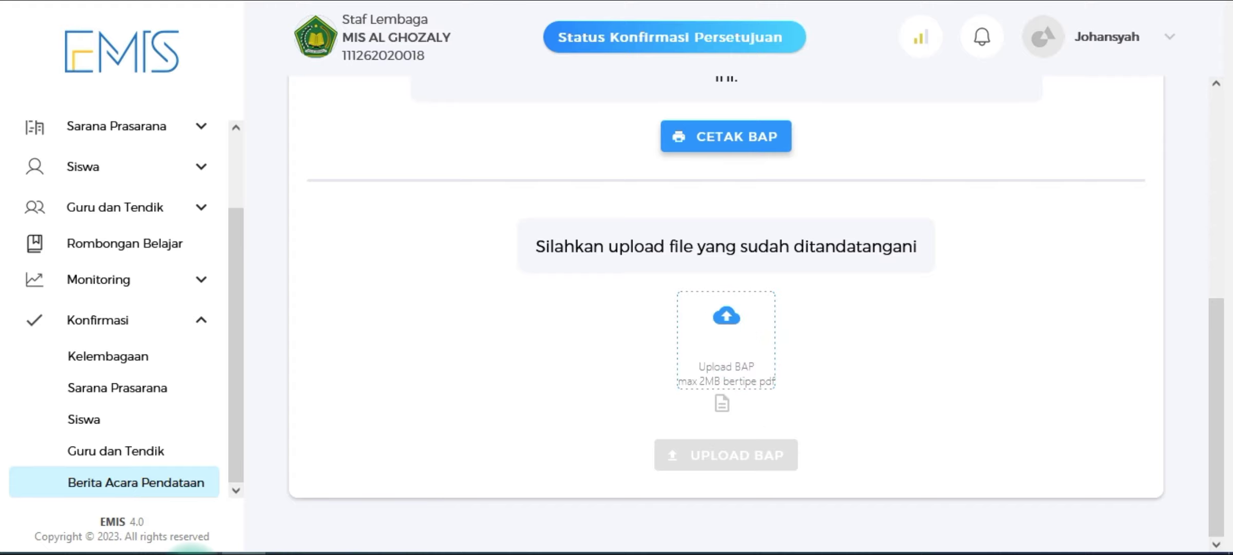
Step: In the download folder, try to rename the KARTU MI Al Ghozaly ST PDF with the copied BAP file name, declining the numbered duplicate name
{"action": "left_click", "coordinate": [288, 506]}
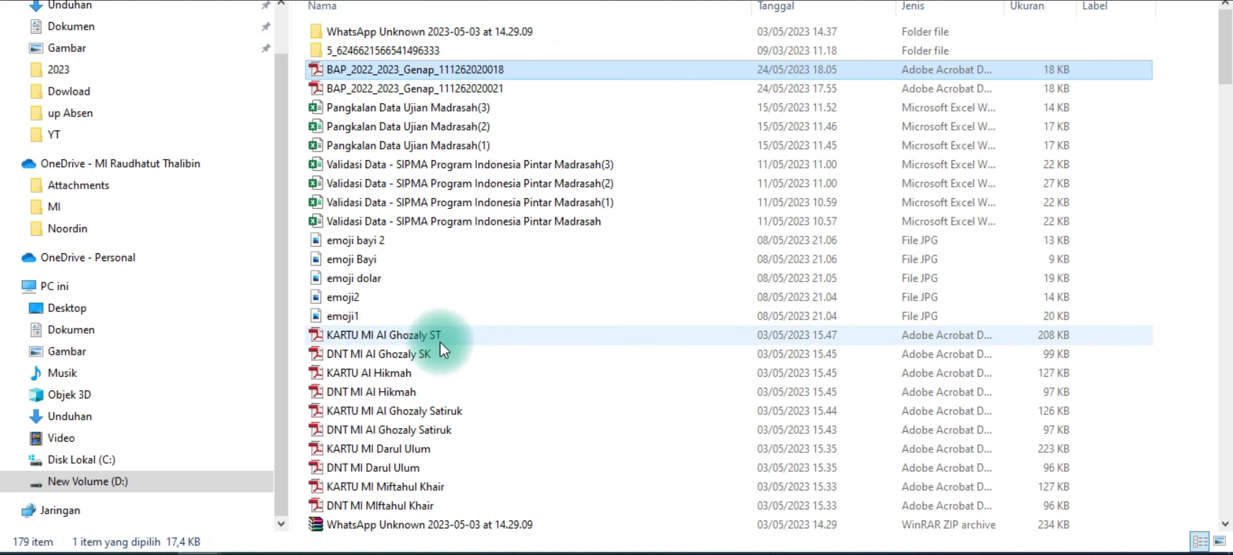
{"action": "scroll", "coordinate": [440, 341], "scroll_direction": "down", "scroll_amount": 3}
{"action": "scroll", "coordinate": [415, 441], "scroll_direction": "up", "scroll_amount": 3}
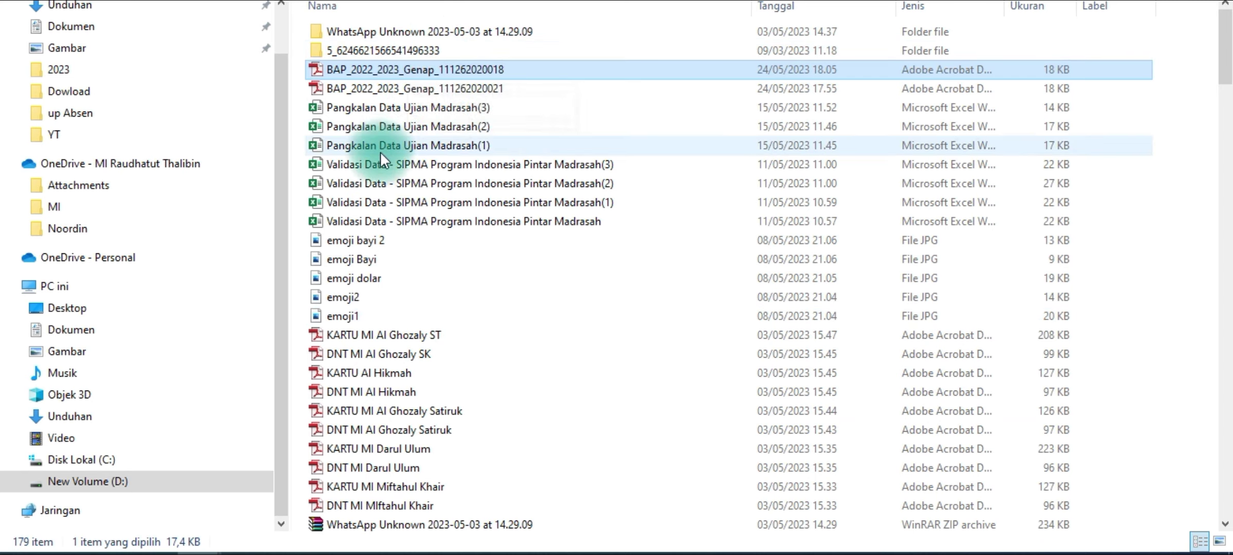
{"action": "left_click", "coordinate": [397, 335]}
{"action": "right_click", "coordinate": [397, 335]}
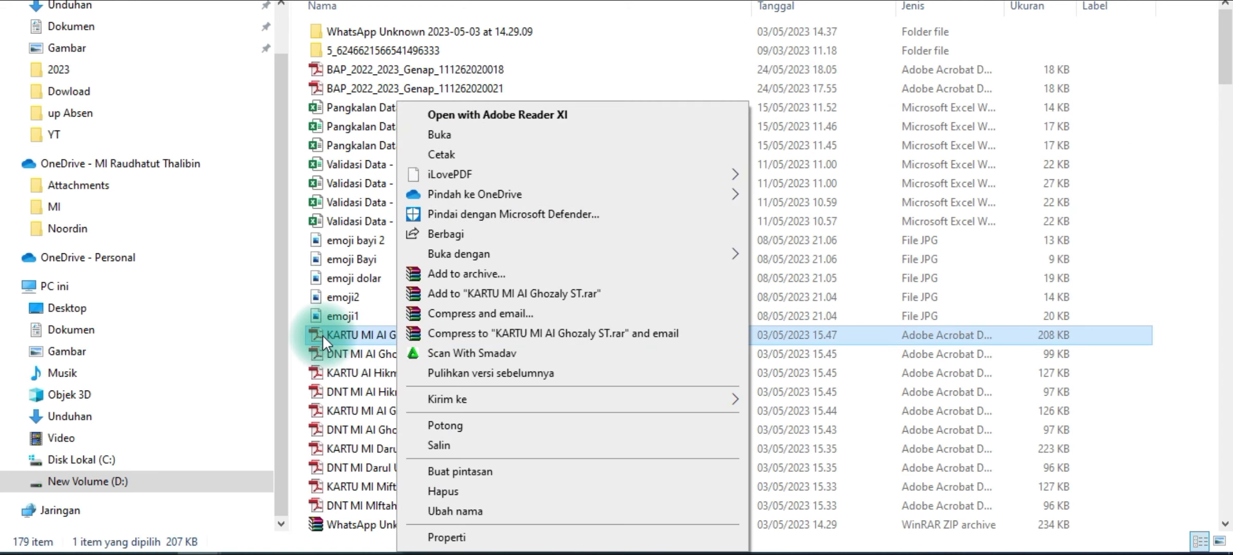
{"action": "key", "text": "m"}
{"action": "key", "text": "ctrl+v"}
{"action": "key", "text": "Return"}
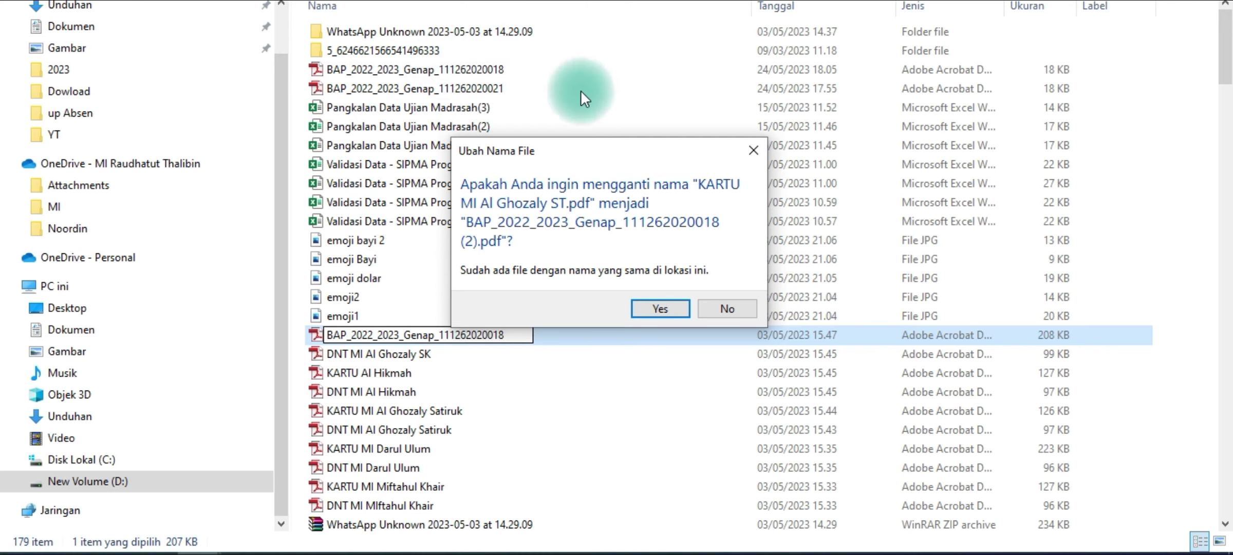
{"action": "left_click", "coordinate": [735, 306]}
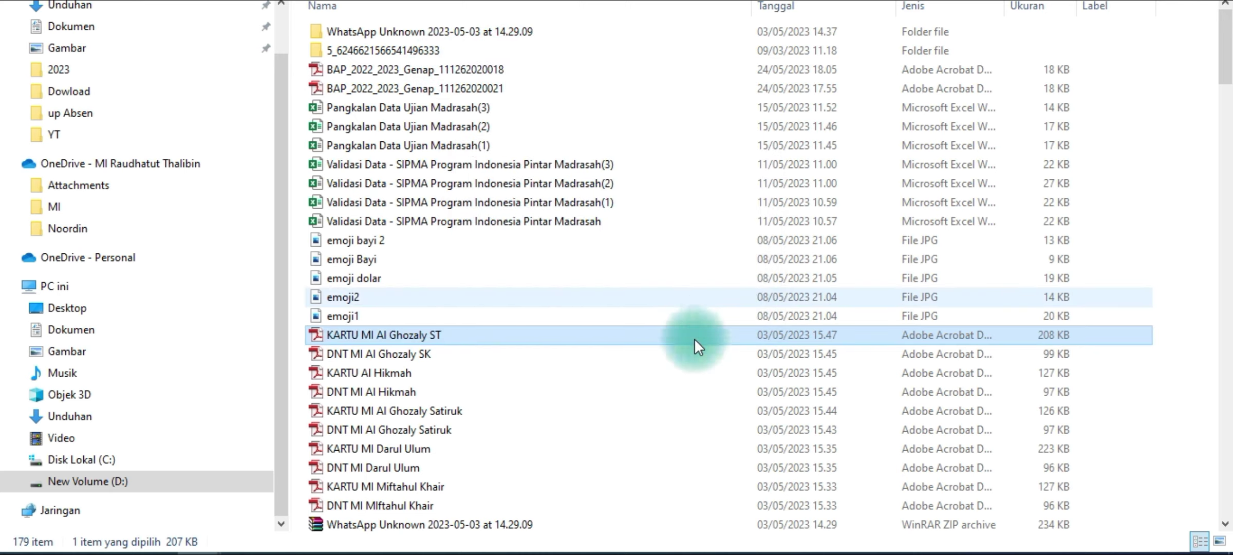
{"action": "left_click", "coordinate": [378, 335]}
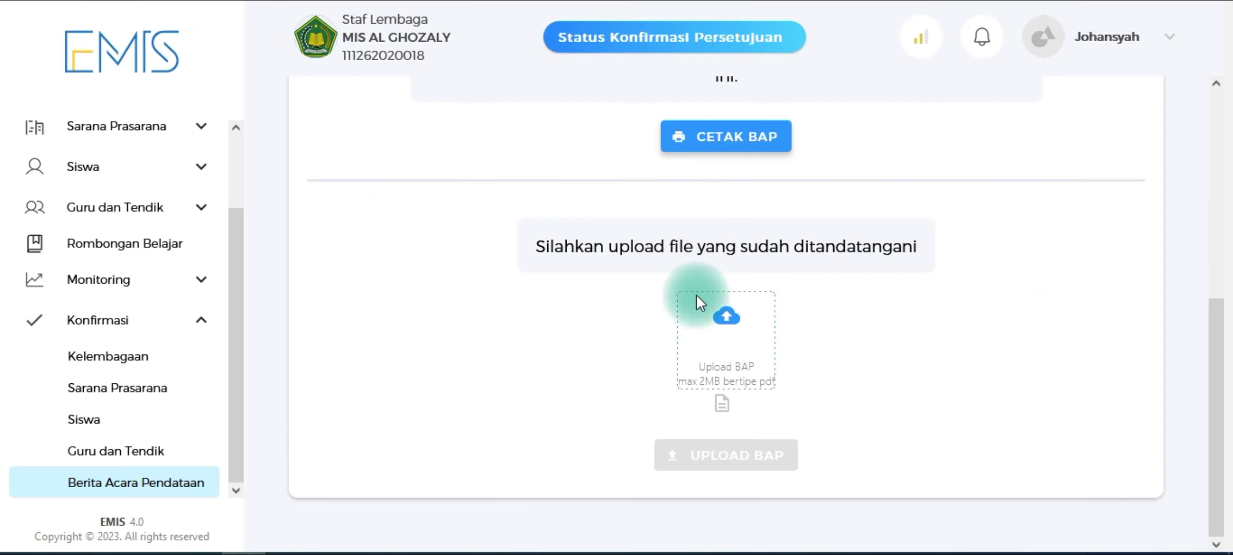
Step: Upload BAP_2022_2023_Genap_111262020018.pdf as the signed BAP in EMIS, confirm the submission and close the closing message
{"action": "left_click", "coordinate": [727, 311]}
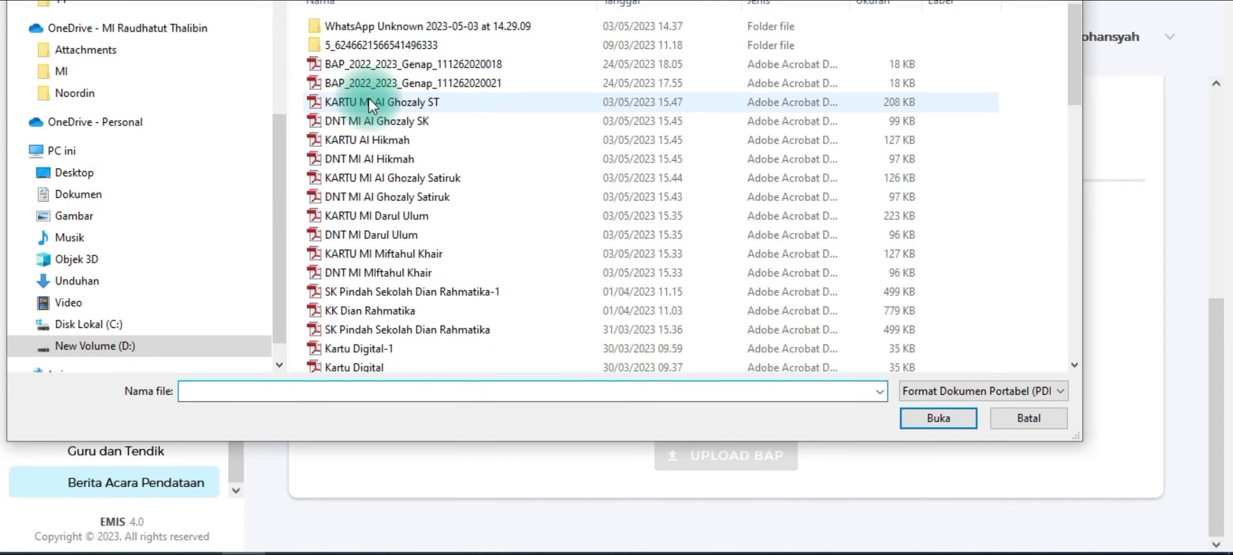
{"action": "double_click", "coordinate": [338, 64]}
{"action": "scroll", "coordinate": [876, 307], "scroll_direction": "down", "scroll_amount": 1}
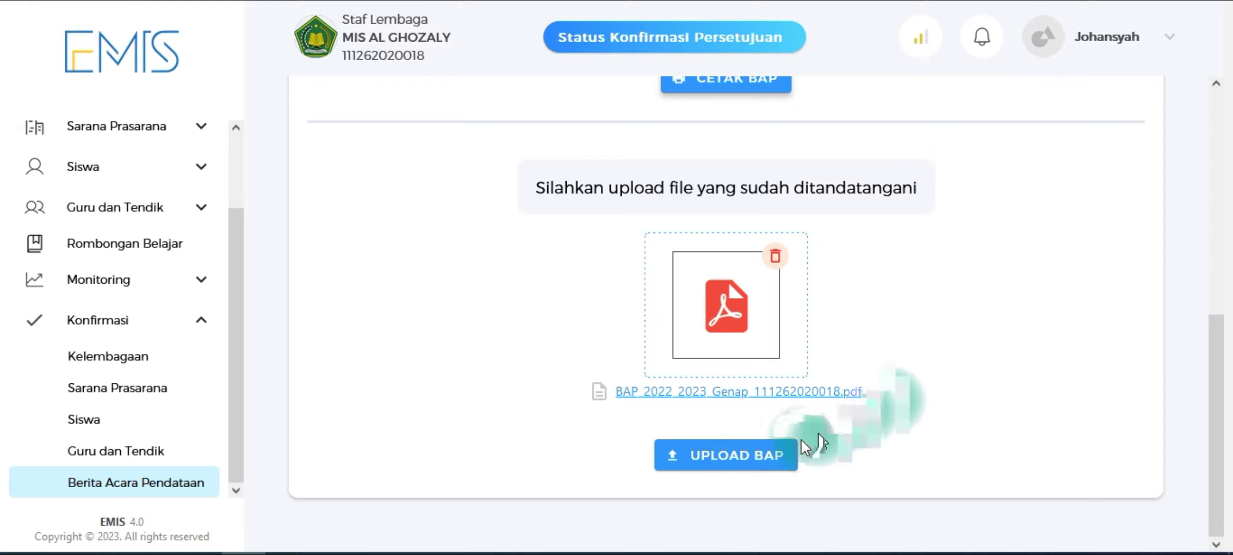
{"action": "left_click", "coordinate": [743, 458]}
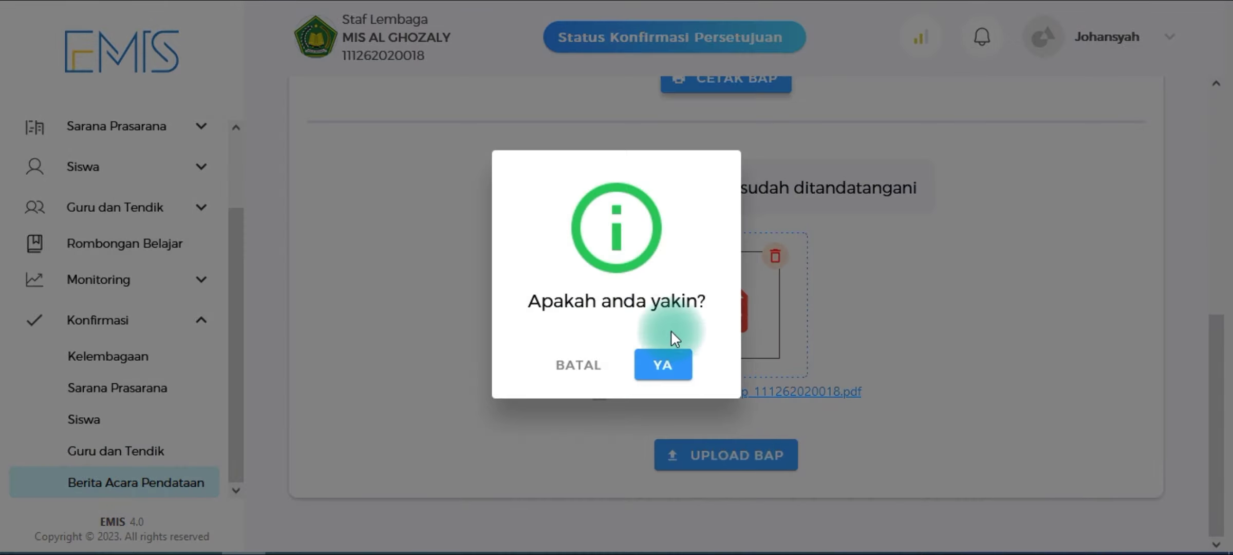
{"action": "left_click", "coordinate": [671, 367]}
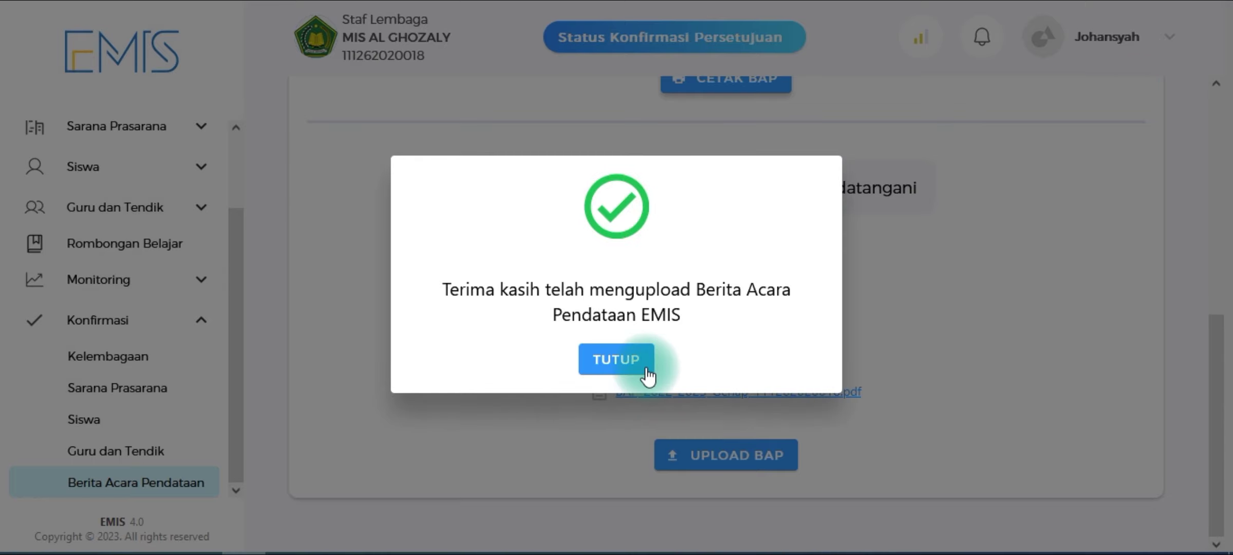
{"action": "left_click", "coordinate": [630, 354]}
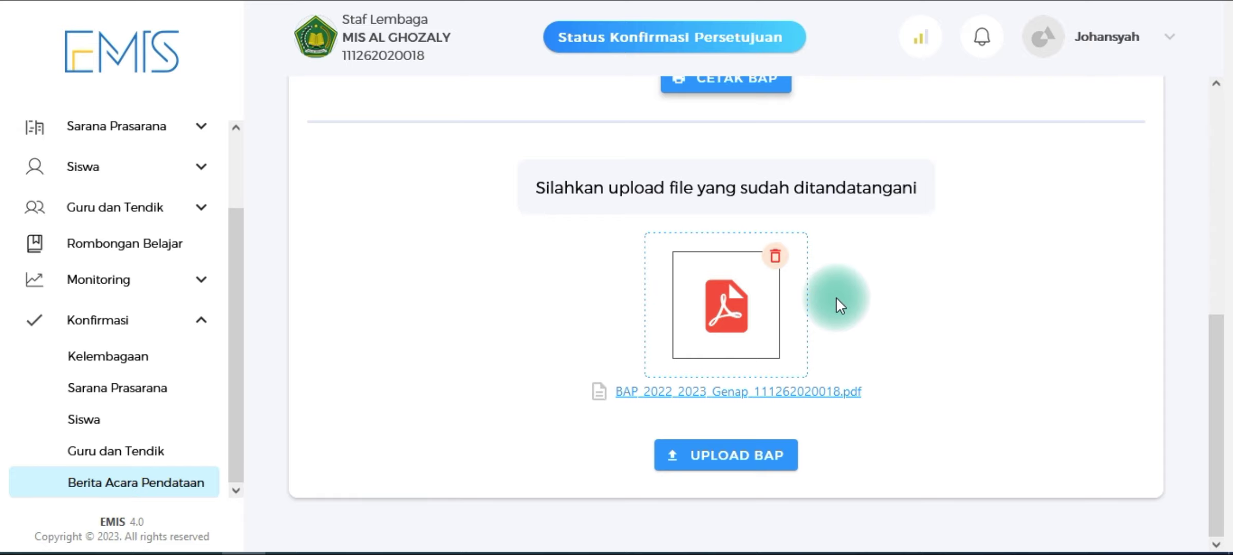
{"action": "scroll", "coordinate": [836, 298], "scroll_direction": "up", "scroll_amount": 5}
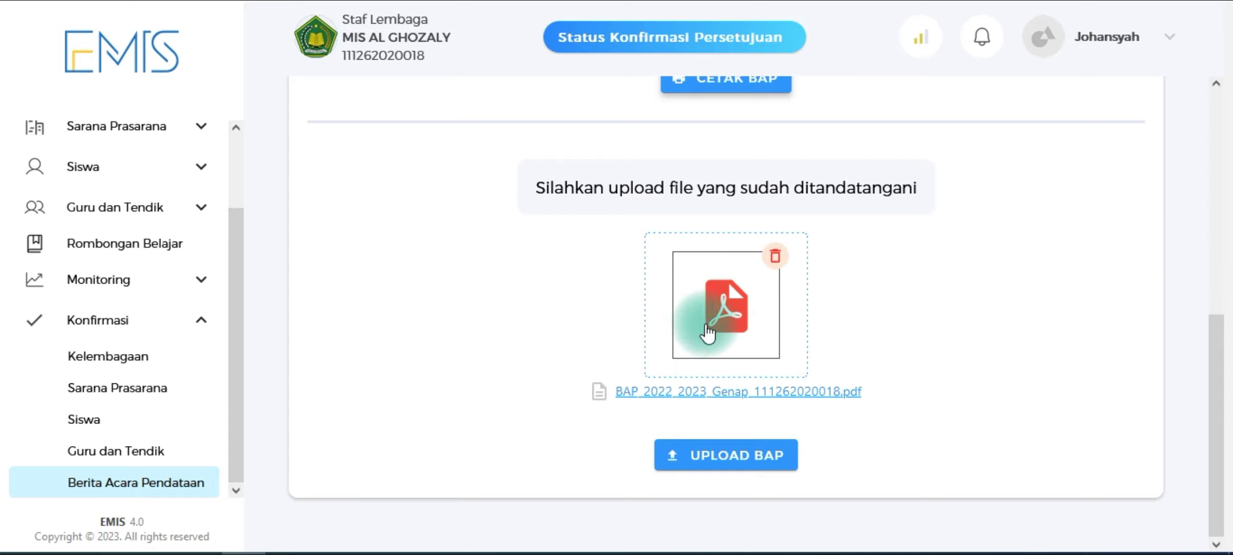
{"action": "scroll", "coordinate": [839, 357], "scroll_direction": "up", "scroll_amount": 1}
{"action": "scroll", "coordinate": [841, 359], "scroll_direction": "up", "scroll_amount": 5}
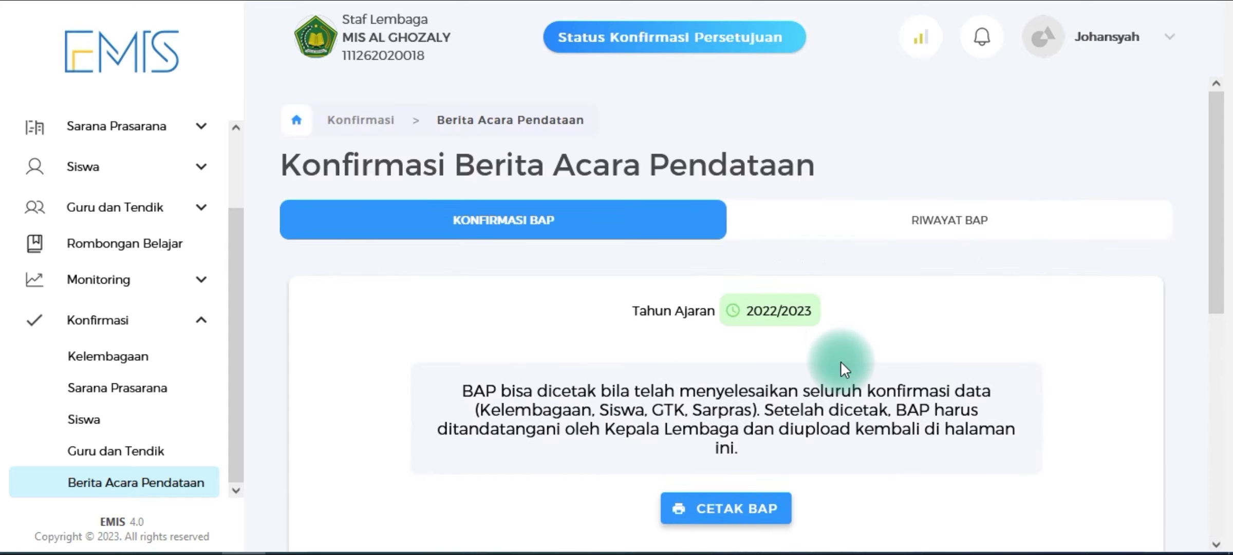
{"action": "scroll", "coordinate": [845, 385], "scroll_direction": "down", "scroll_amount": 6}
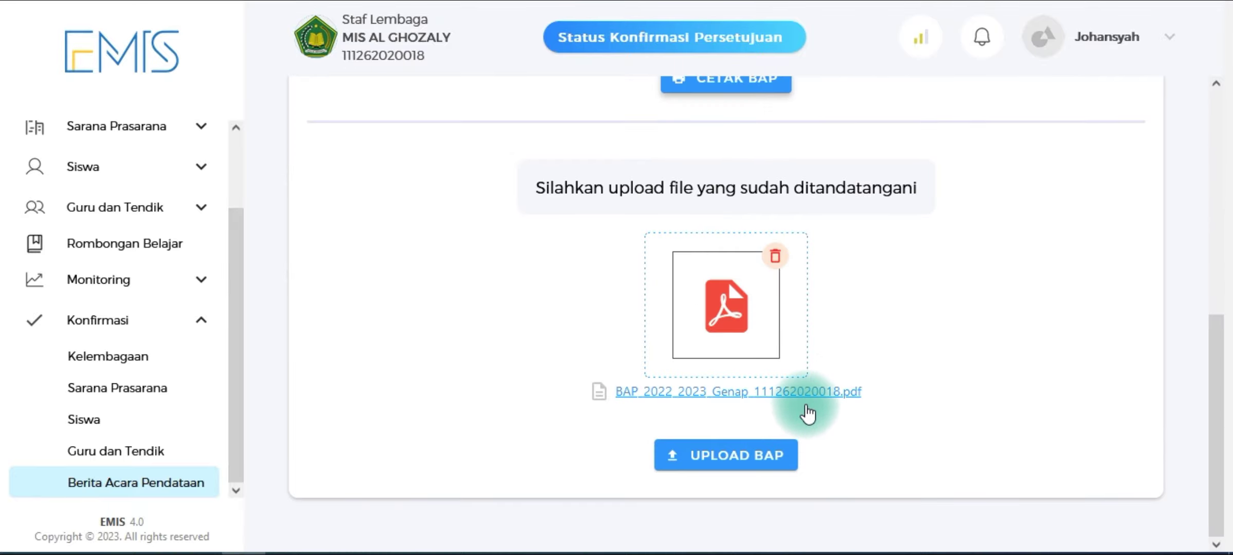